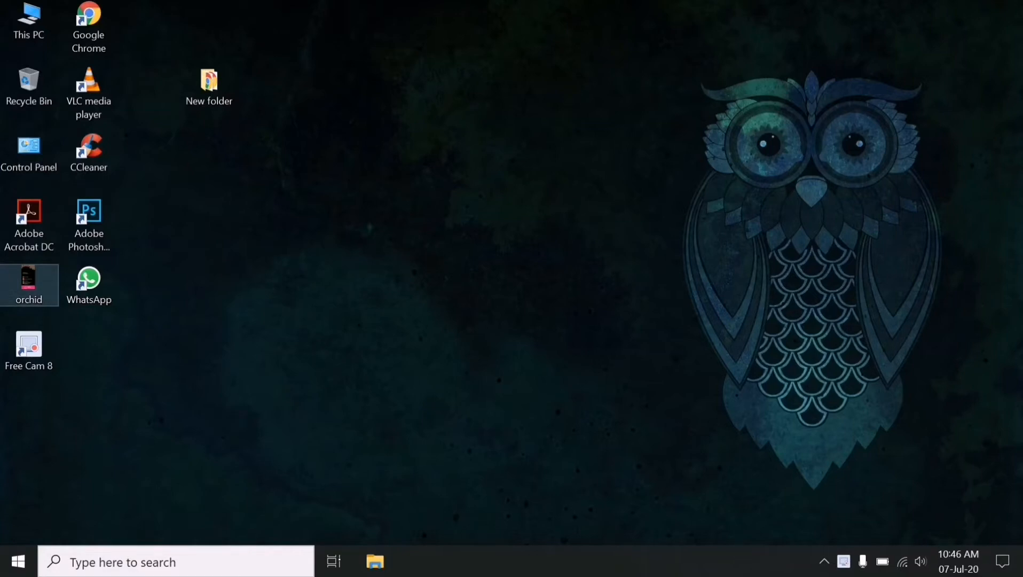
- Preview the orchid business card image and move its icon to mid-desktop
{"action": "double_click", "coordinate": [28, 283]}
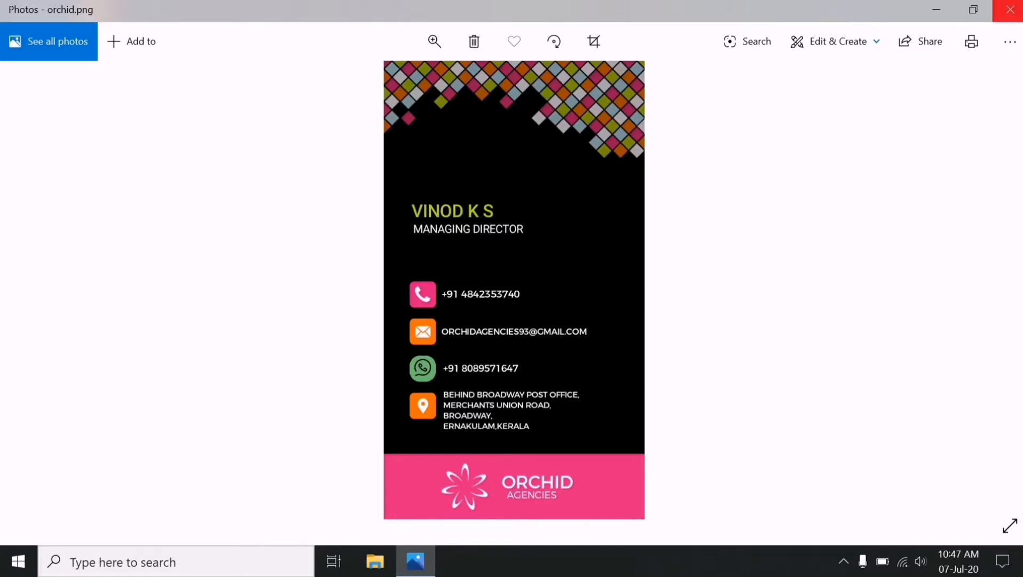
{"action": "left_click", "coordinate": [1009, 10]}
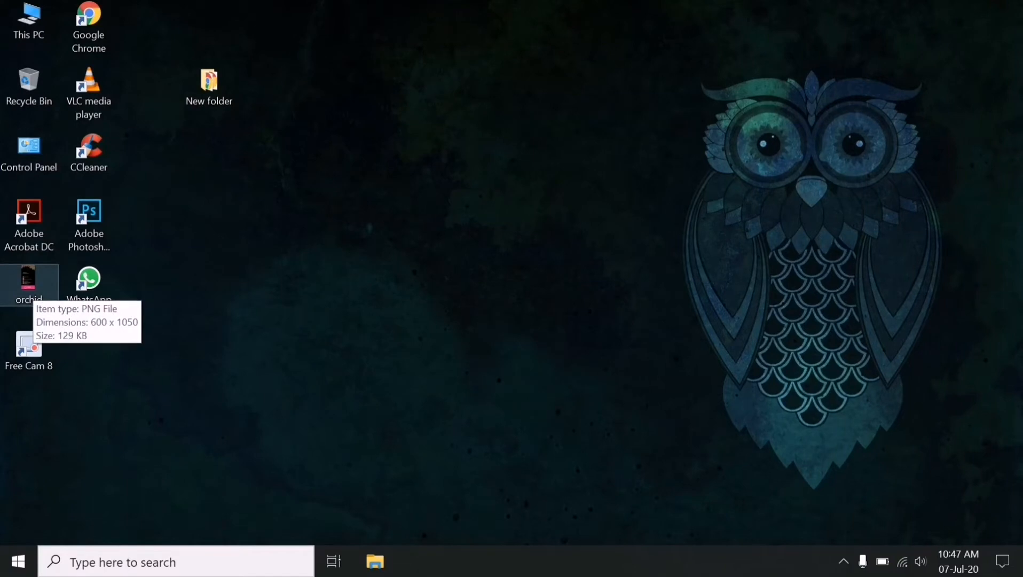
{"action": "left_click_drag", "start_coordinate": [28, 283], "coordinate": [450, 283]}
{"action": "double_click", "coordinate": [449, 285]}
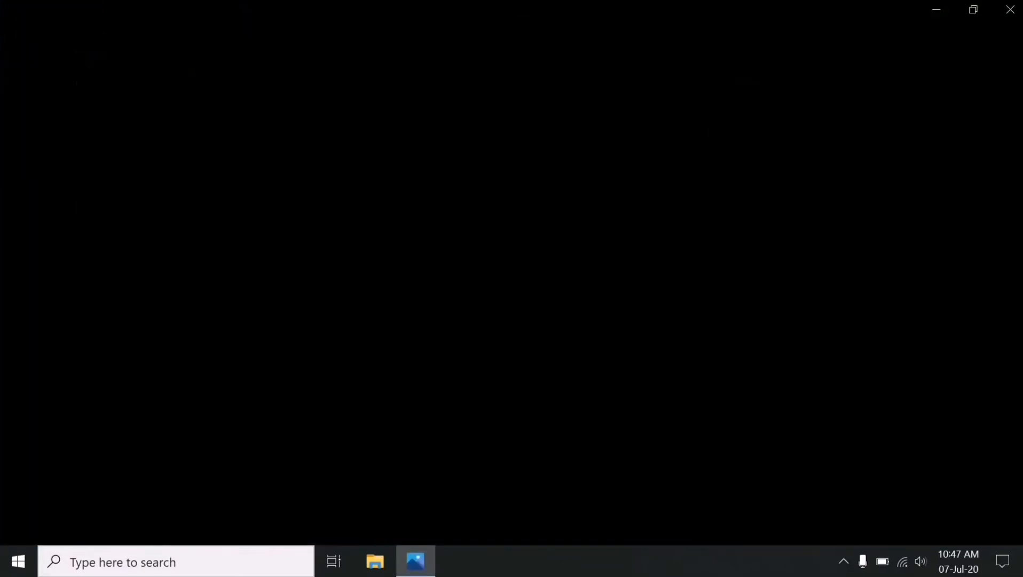
{"action": "left_click", "coordinate": [1009, 10]}
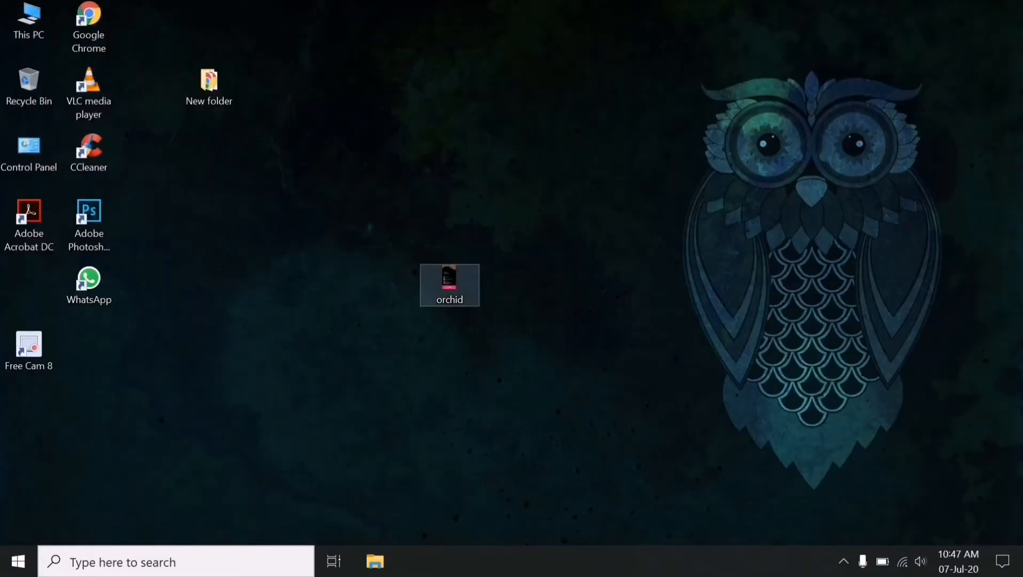
- Open the orchid image with Adobe Acrobat DC to create orchid.pdf
{"action": "right_click", "coordinate": [455, 284]}
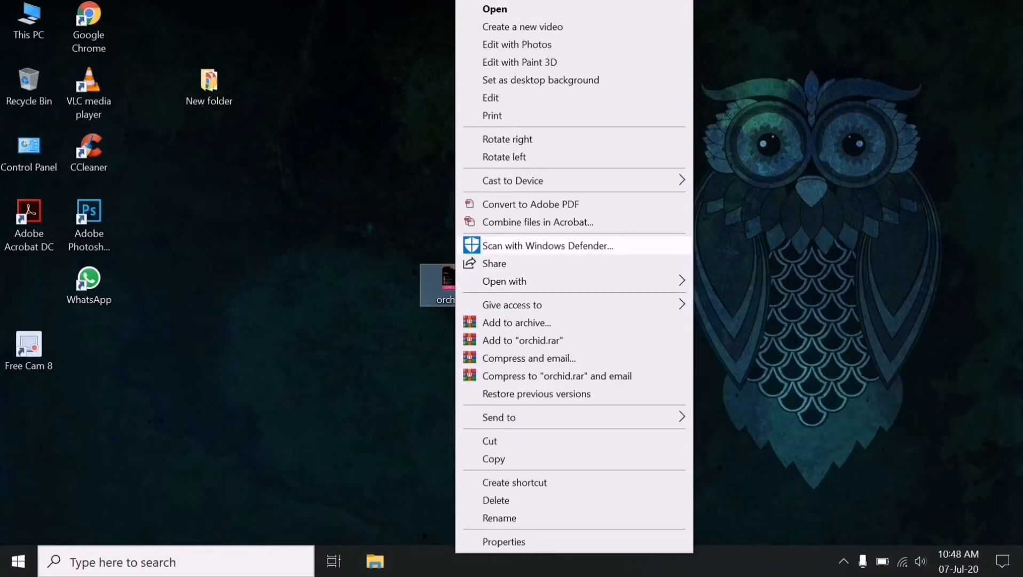
{"action": "mouse_move", "coordinate": [534, 281]}
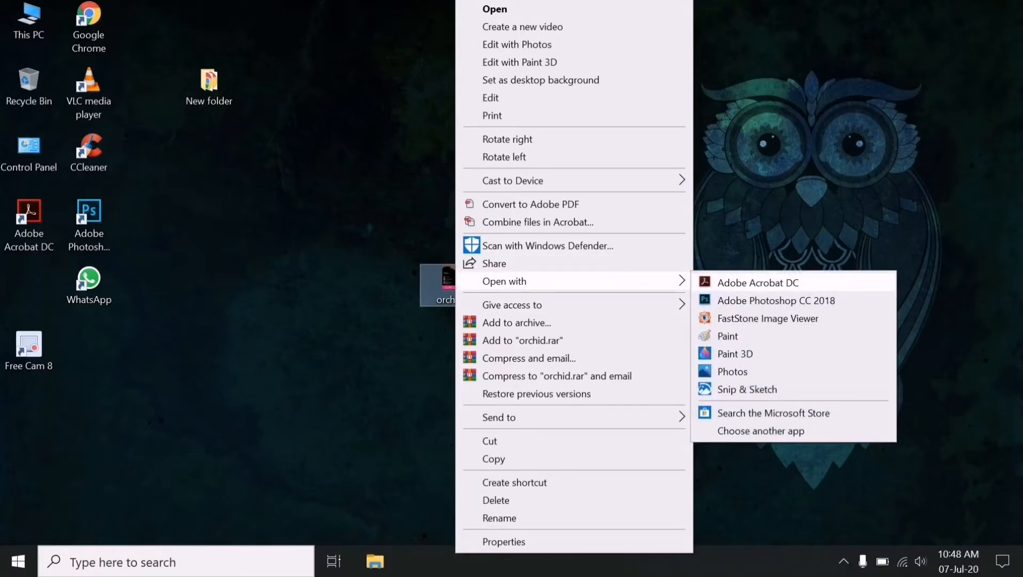
{"action": "left_click", "coordinate": [758, 282]}
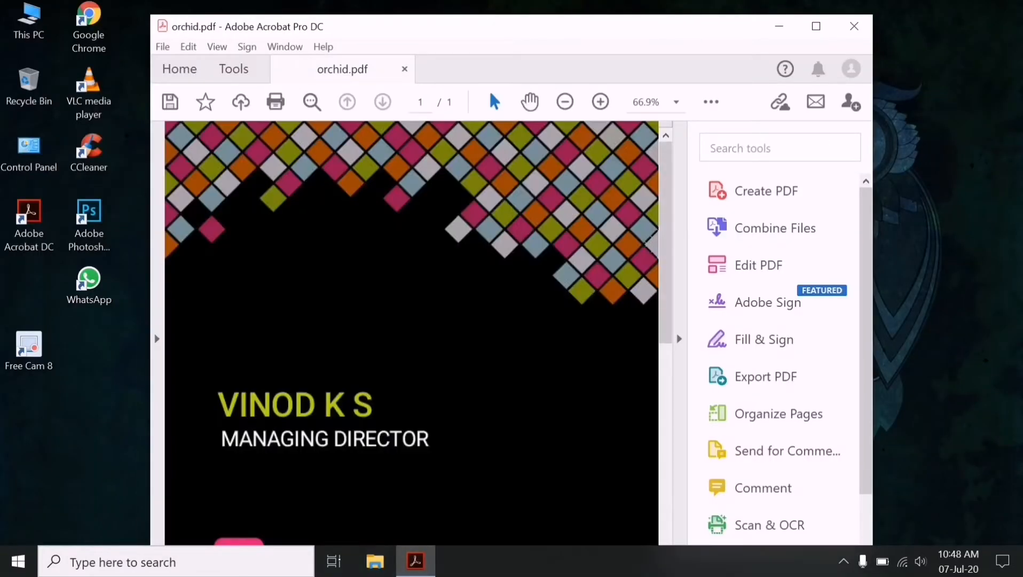
- Maximize Acrobat, look over orchid.pdf, and turn on Edit PDF from Tools
{"action": "left_click", "coordinate": [816, 26]}
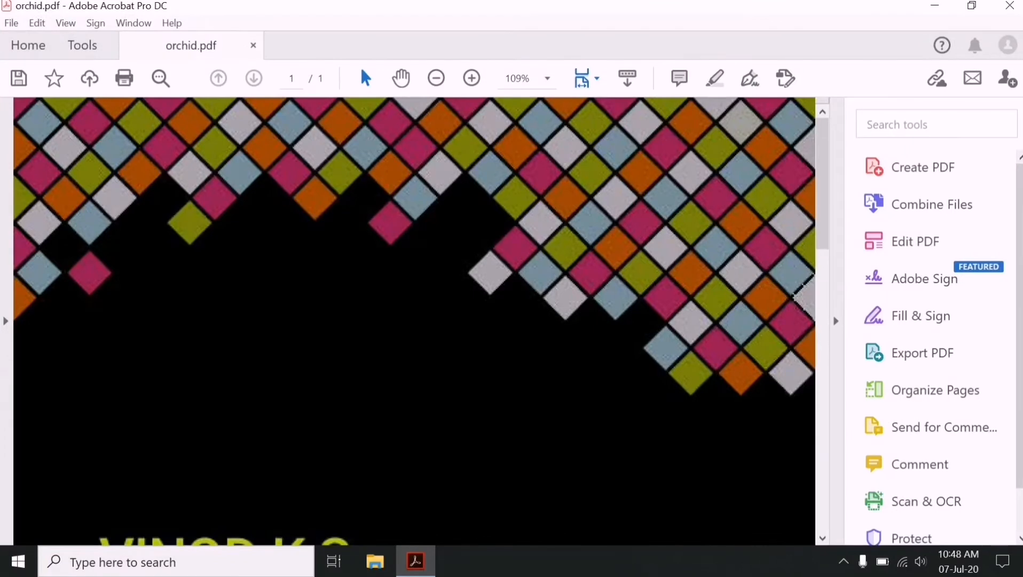
{"action": "scroll", "coordinate": [414, 320], "scroll_direction": "down", "scroll_amount": 10}
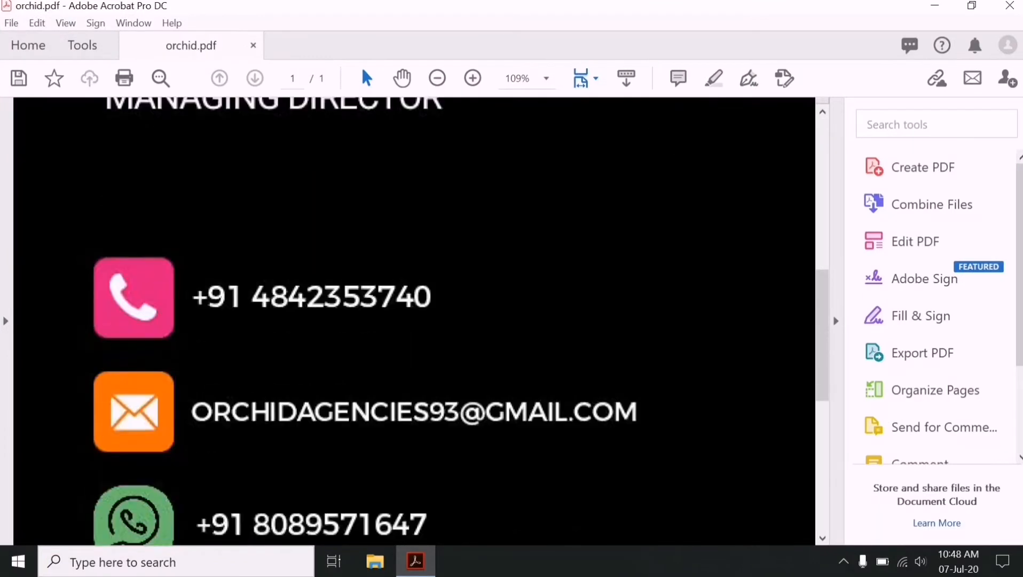
{"action": "scroll", "coordinate": [414, 320], "scroll_direction": "down", "scroll_amount": 1}
{"action": "scroll", "coordinate": [414, 320], "scroll_direction": "up", "scroll_amount": 1}
{"action": "scroll", "coordinate": [413, 320], "scroll_direction": "down", "scroll_amount": 3}
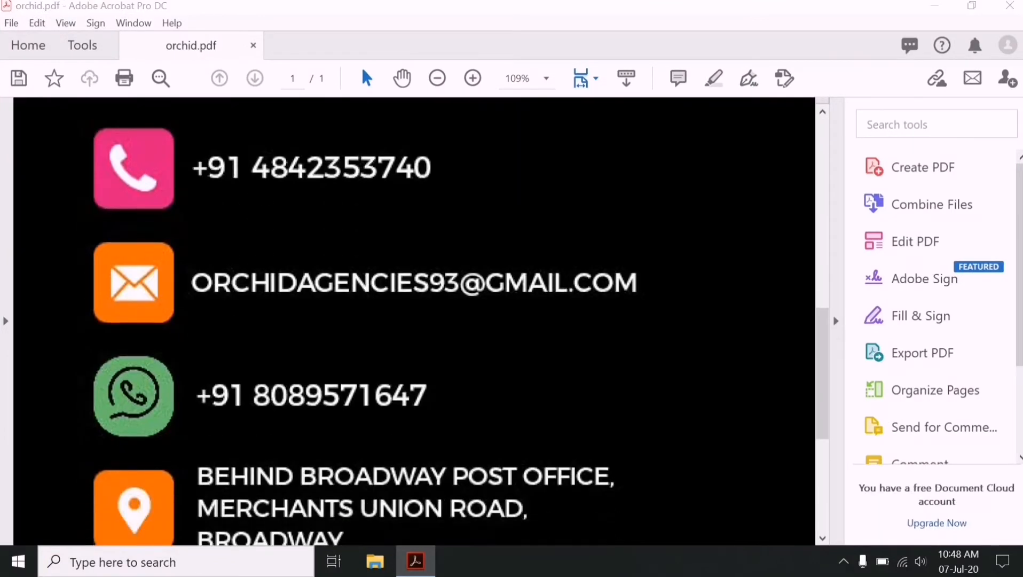
{"action": "scroll", "coordinate": [414, 320], "scroll_direction": "up", "scroll_amount": 1}
{"action": "left_click", "coordinate": [83, 45]}
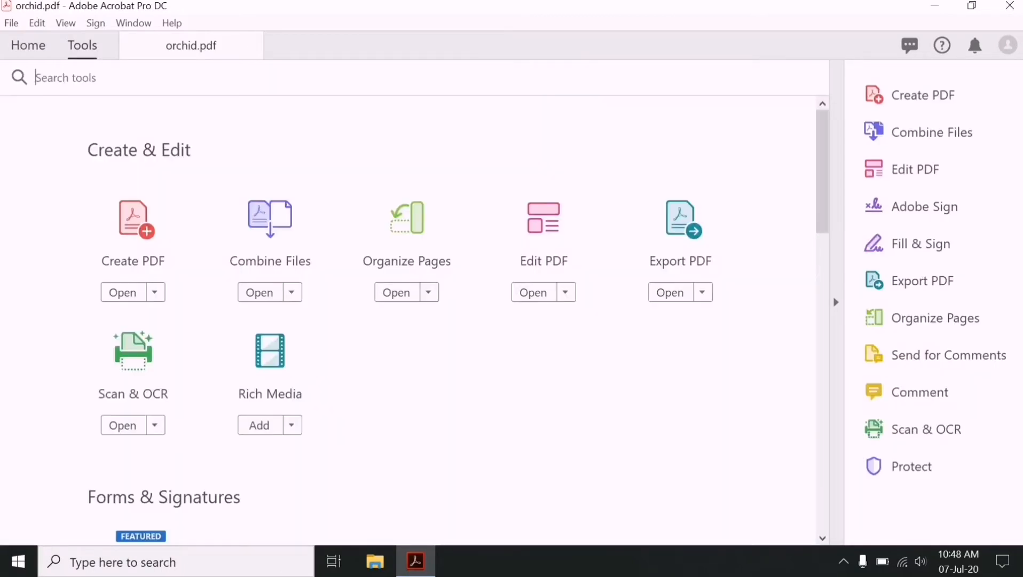
{"action": "left_click", "coordinate": [544, 225]}
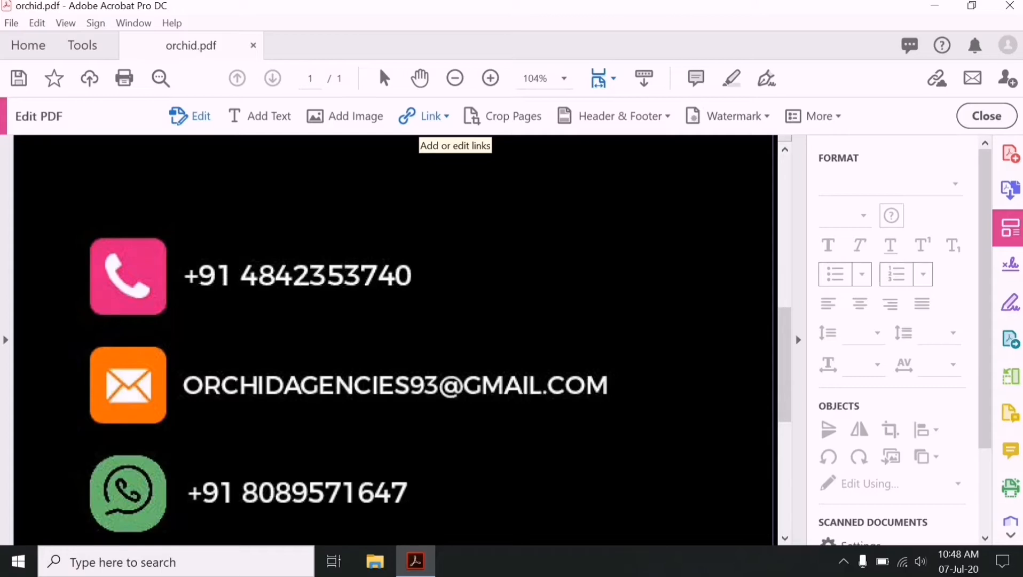
- Draw a new web link rectangle around the phone icon and number row
{"action": "left_click", "coordinate": [424, 116]}
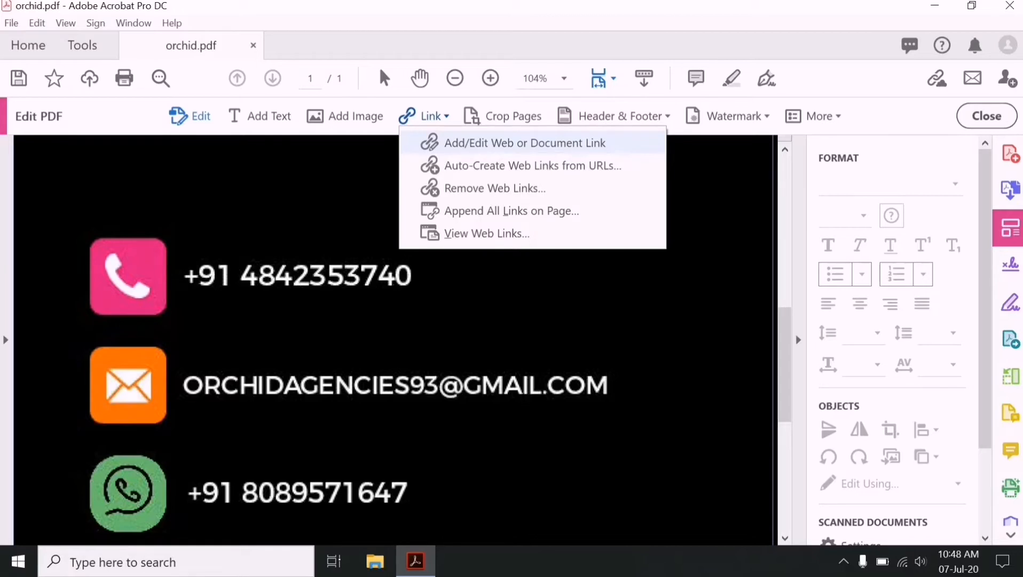
{"action": "left_click", "coordinate": [525, 143]}
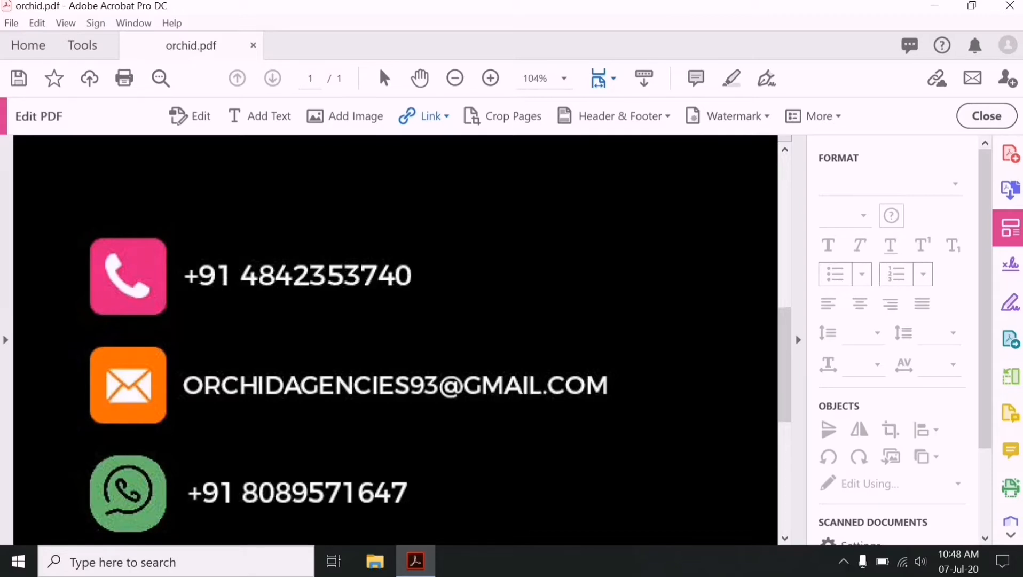
{"action": "left_click_drag", "start_coordinate": [90, 235], "coordinate": [577, 318]}
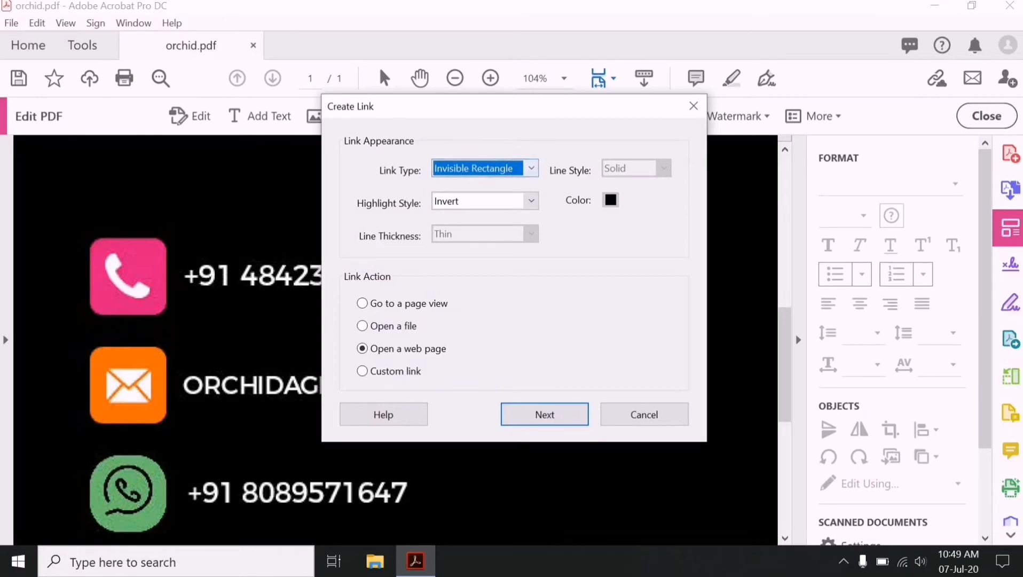
- Make the phone row an invisible-rectangle link to the card's phone number as a tel: address
{"action": "left_click", "coordinate": [531, 168]}
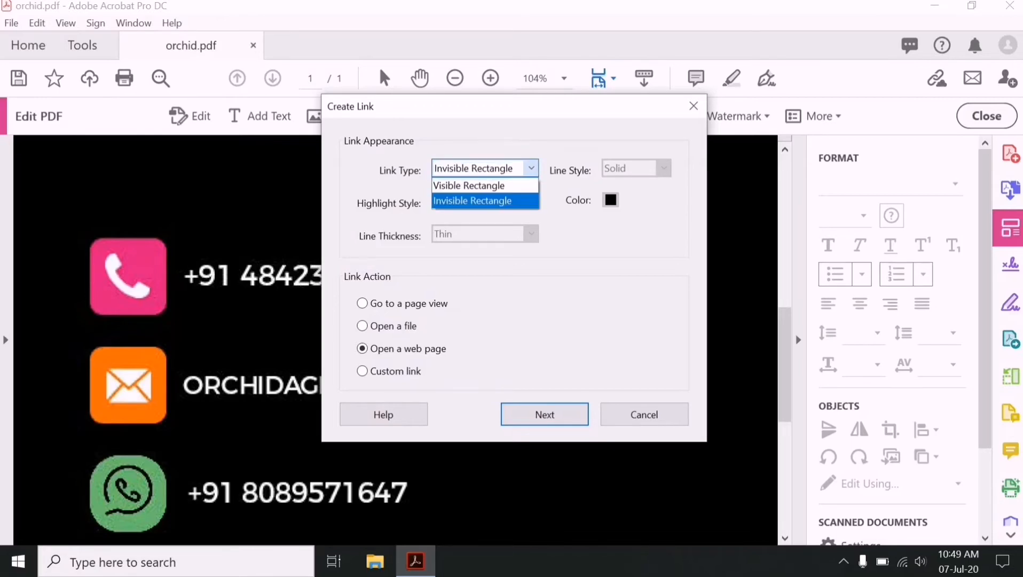
{"action": "left_click", "coordinate": [486, 201]}
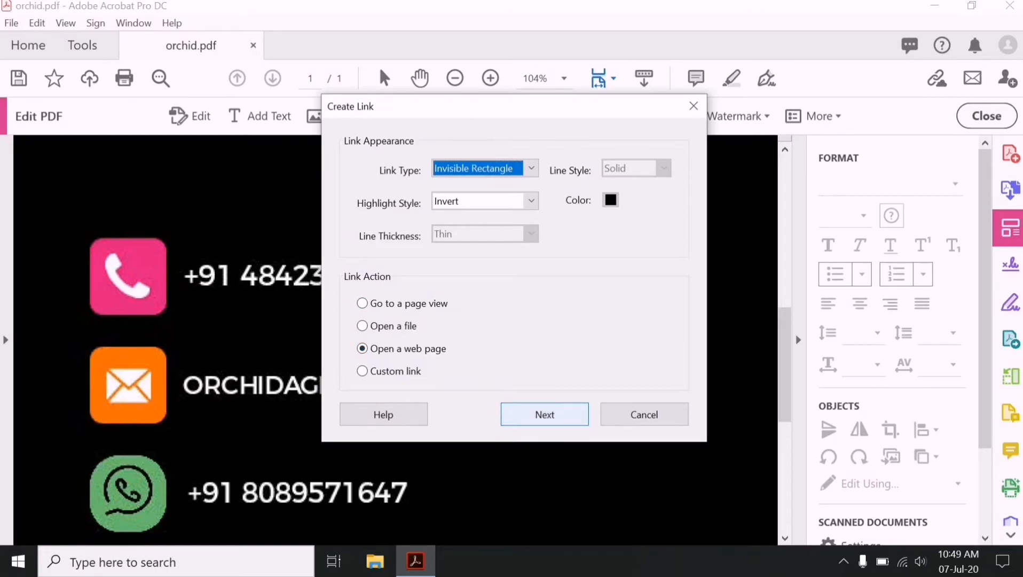
{"action": "key", "text": "Return"}
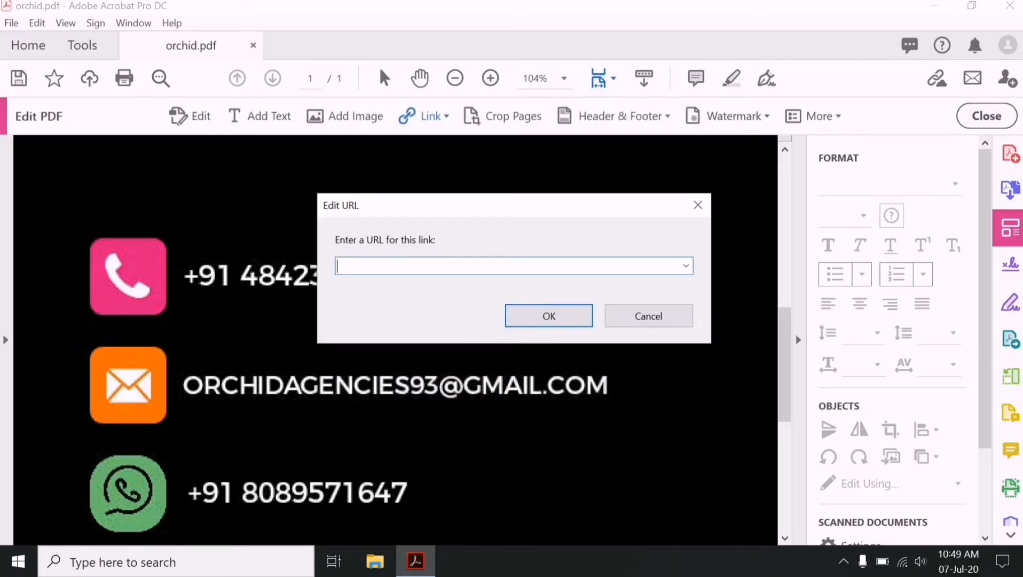
{"action": "left_click_drag", "start_coordinate": [513, 205], "coordinate": [424, 98]}
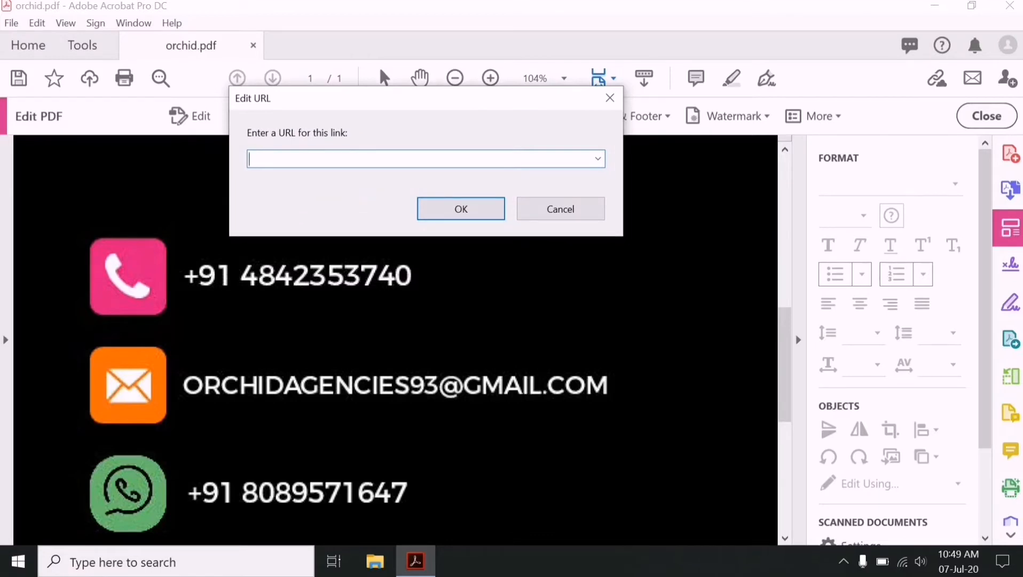
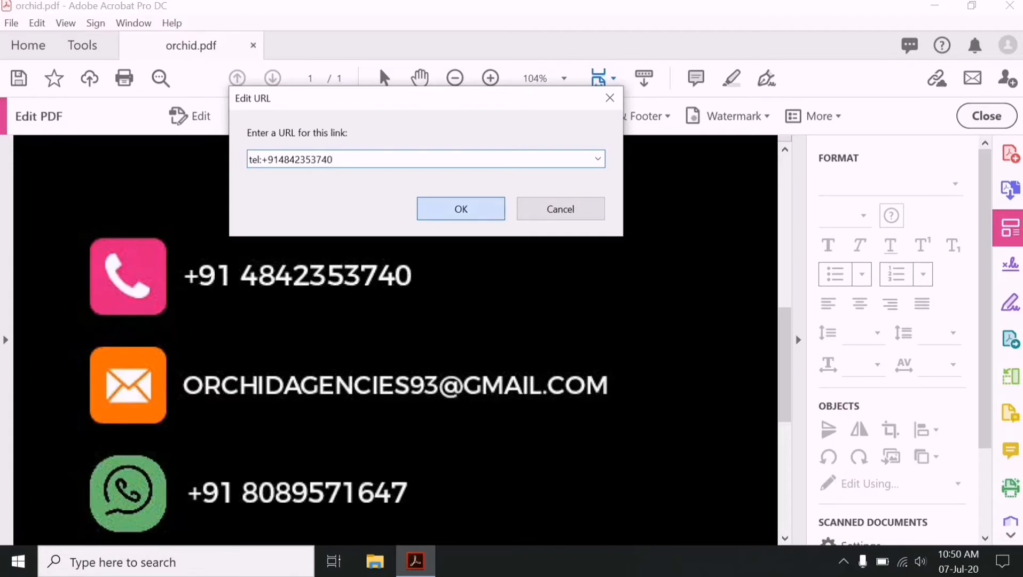
{"action": "key", "text": "Return"}
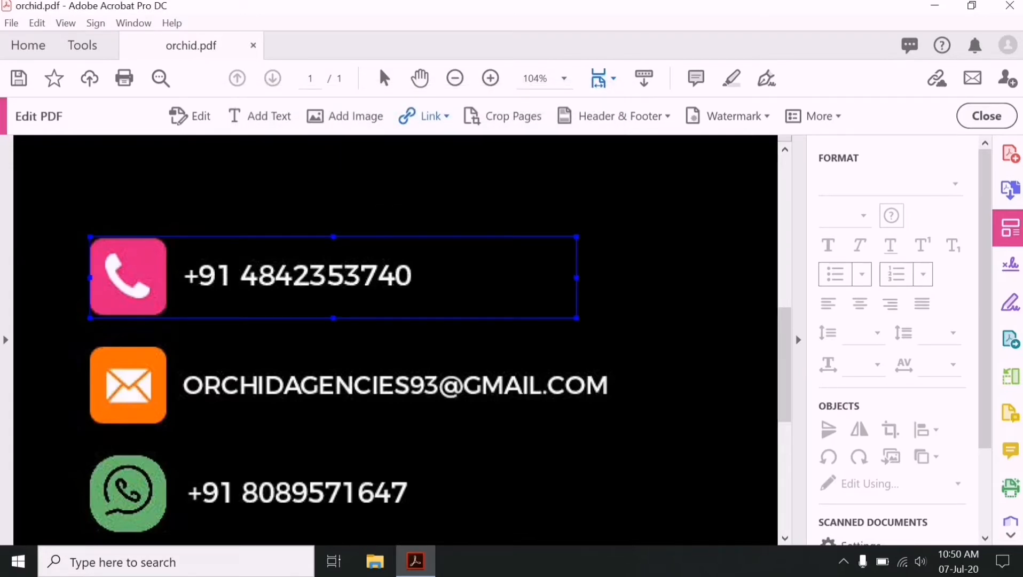
- Link the e-mail row to a mailto: address for the card's e-mail
{"action": "left_click_drag", "start_coordinate": [87, 344], "coordinate": [655, 429]}
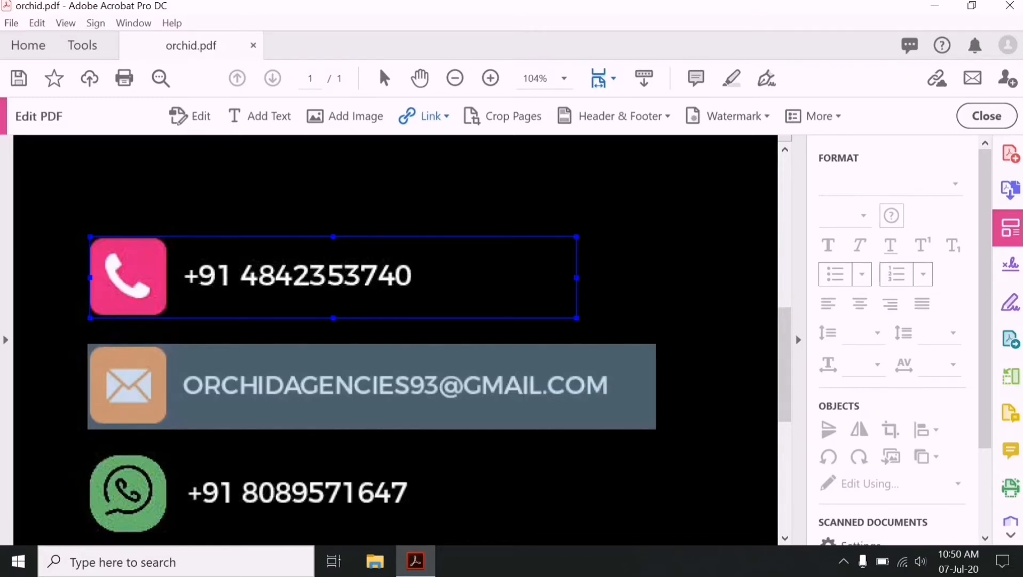
{"action": "left_click_drag", "start_coordinate": [655, 428], "coordinate": [655, 429]}
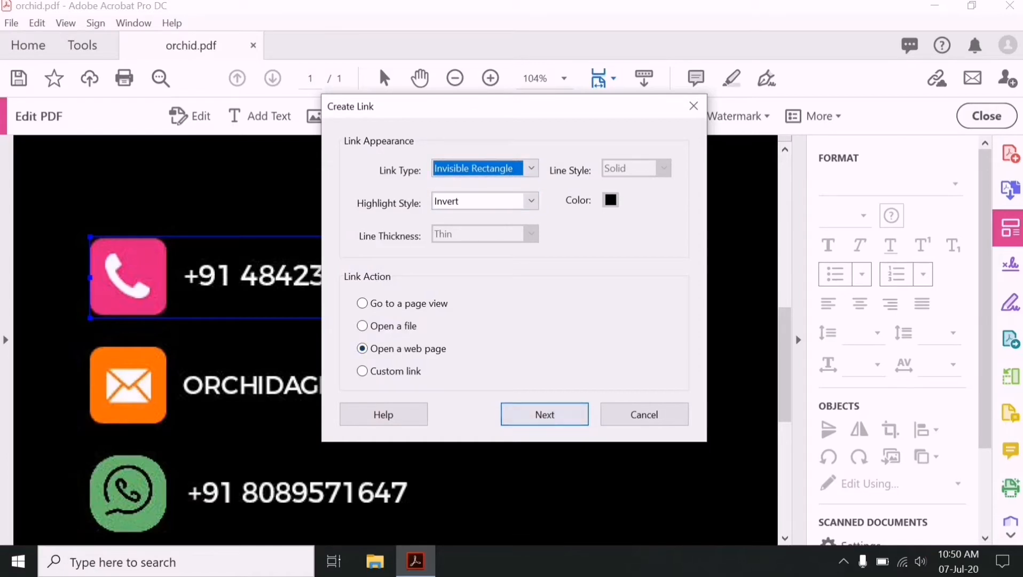
{"action": "key", "text": "Return"}
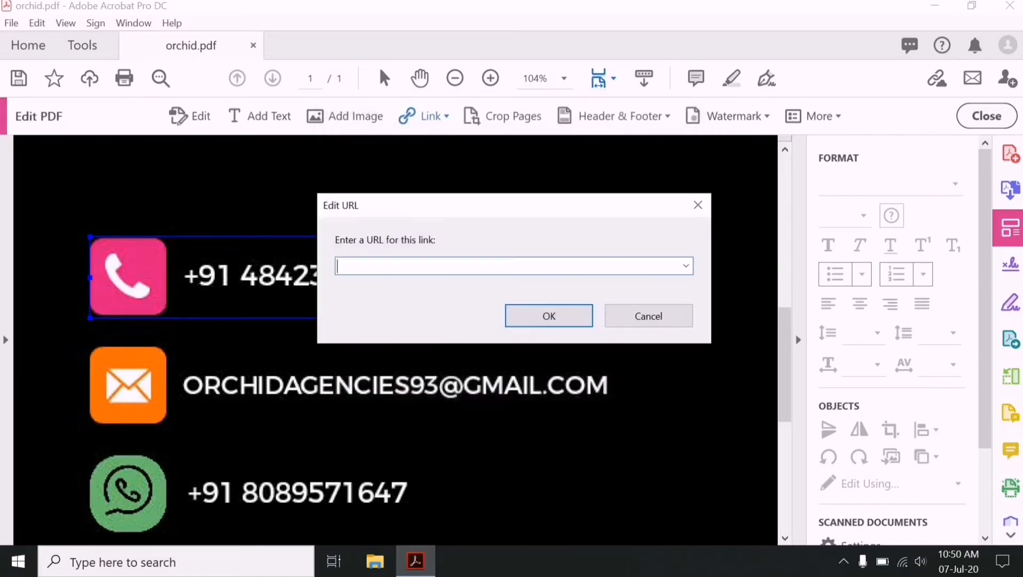
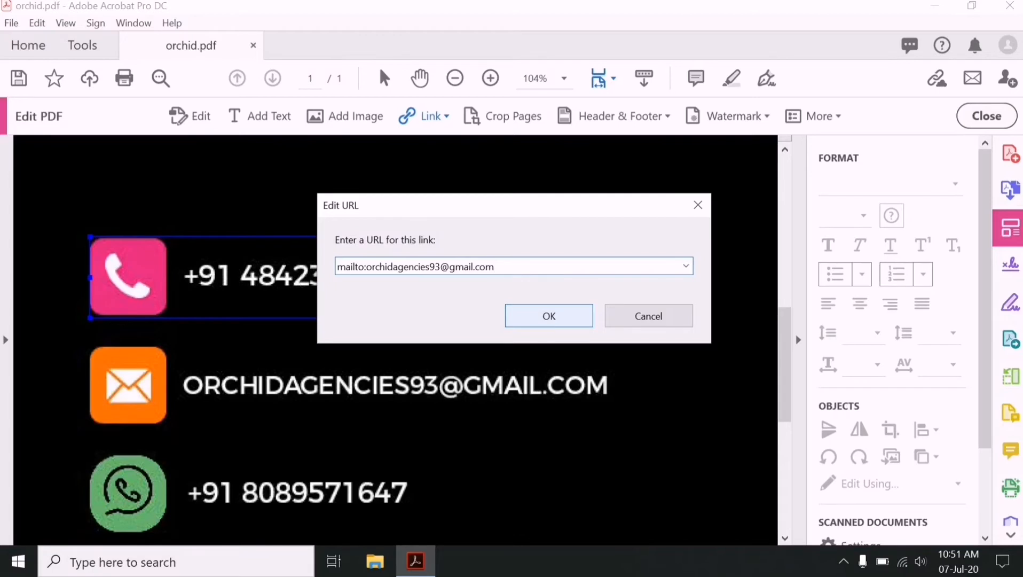
{"action": "left_click", "coordinate": [549, 316]}
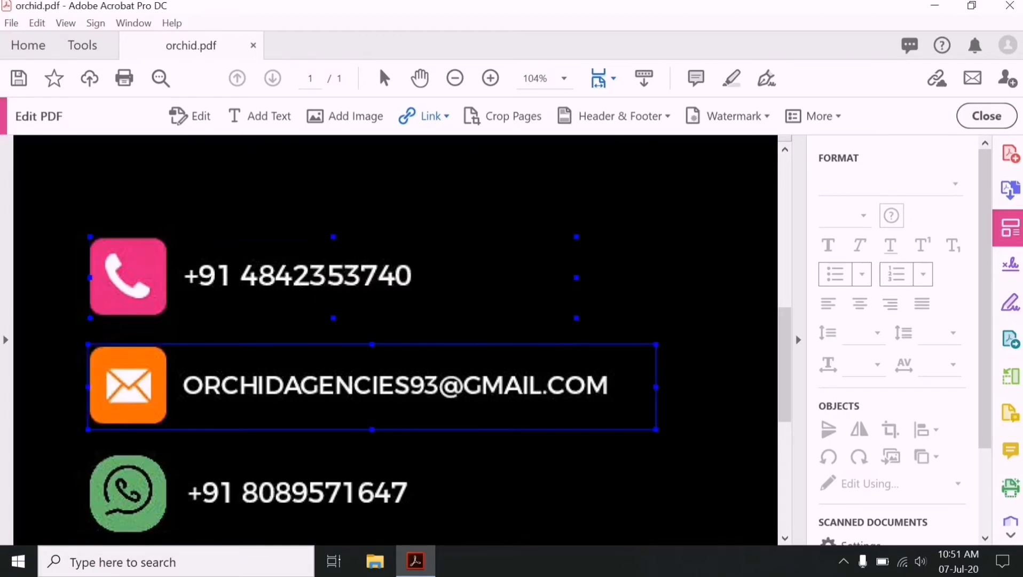
- Redraw an invisible web-page link area over the WhatsApp number row, then open Windows search
{"action": "scroll", "coordinate": [395, 342], "scroll_direction": "down", "scroll_amount": 3}
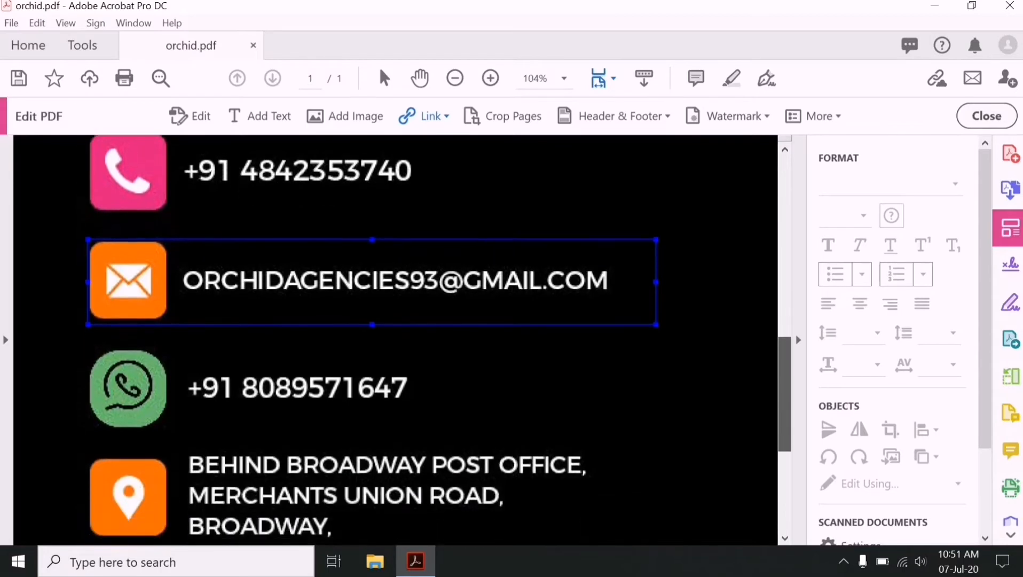
{"action": "scroll", "coordinate": [395, 341], "scroll_direction": "down", "scroll_amount": 2}
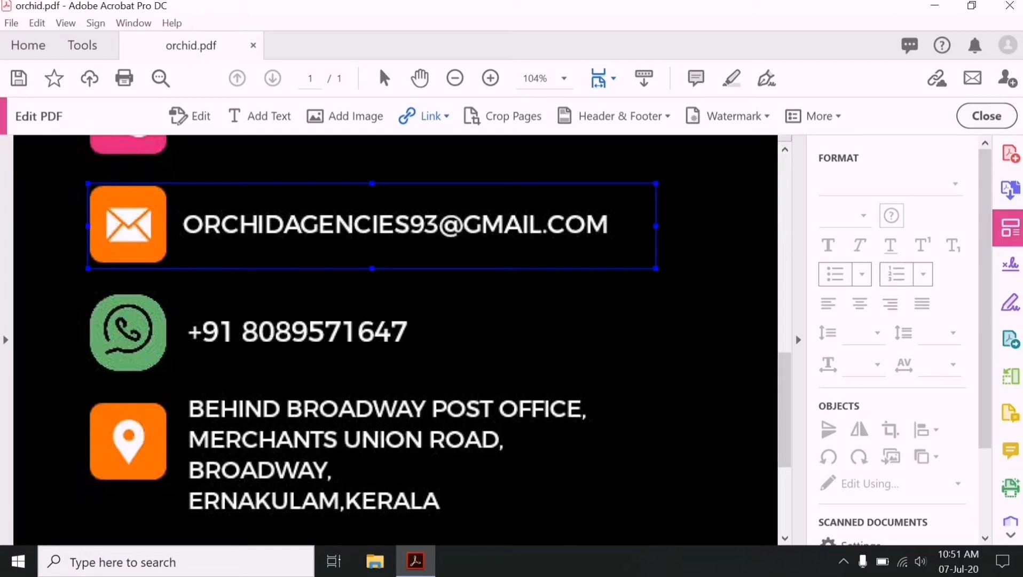
{"action": "left_click_drag", "start_coordinate": [93, 288], "coordinate": [332, 389]}
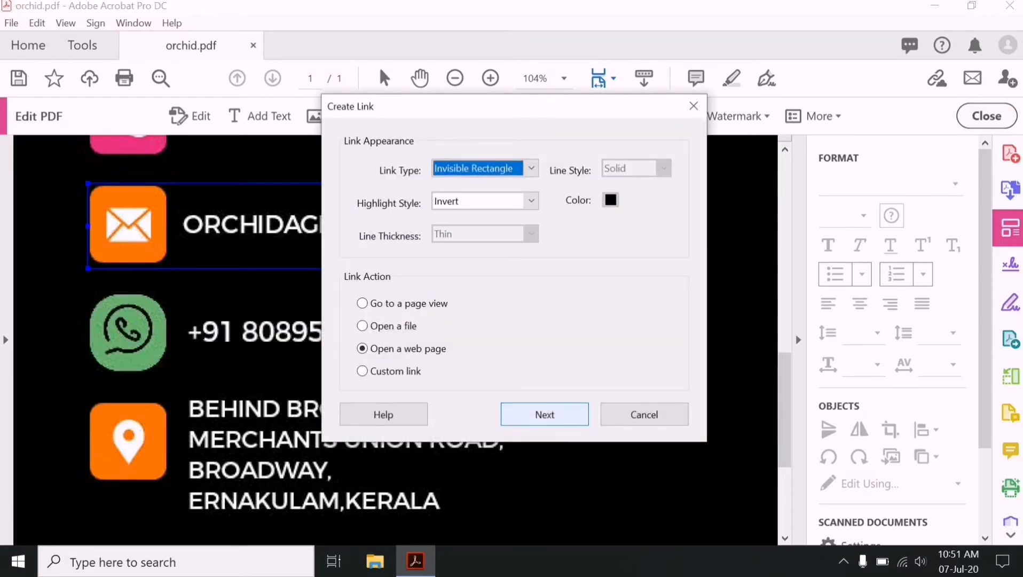
{"action": "left_click", "coordinate": [644, 414]}
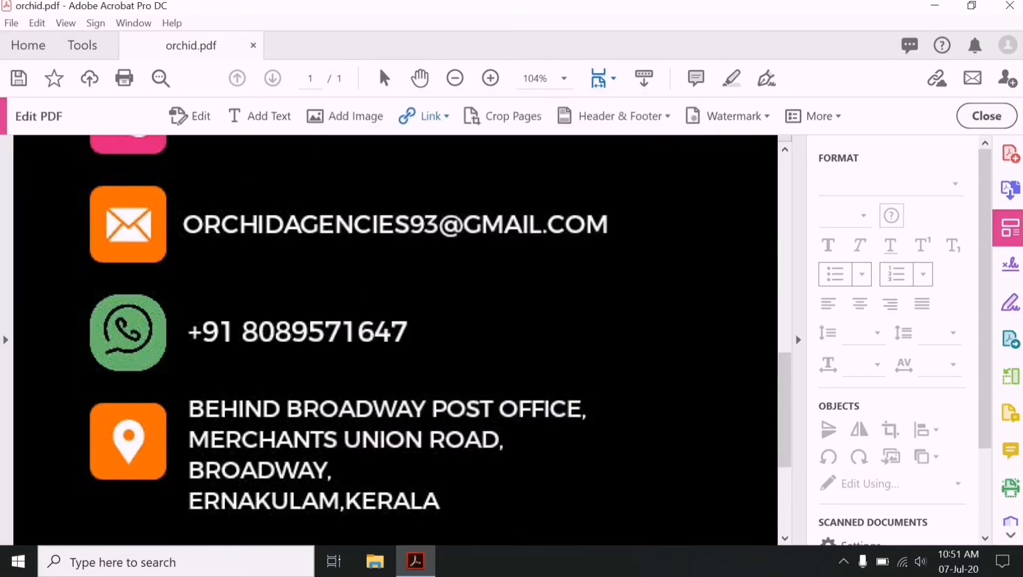
{"action": "left_click_drag", "start_coordinate": [85, 290], "coordinate": [585, 374]}
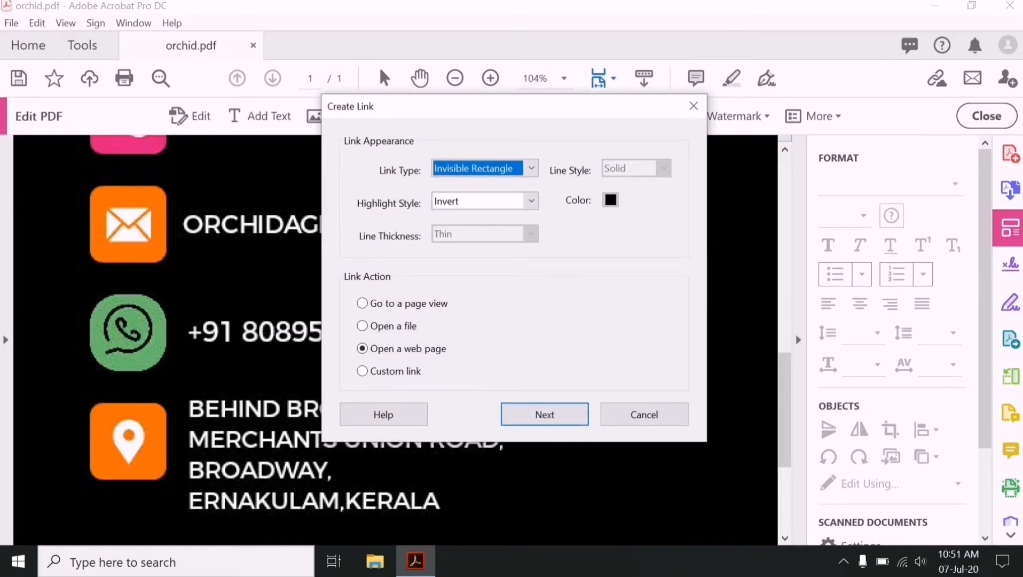
{"action": "key", "text": "Return"}
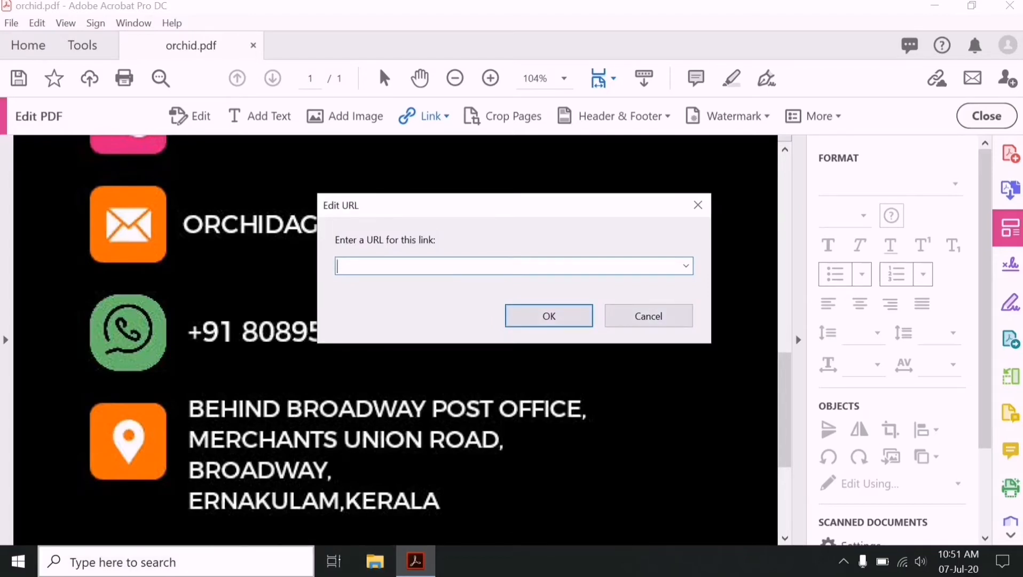
{"action": "left_click", "coordinate": [176, 561]}
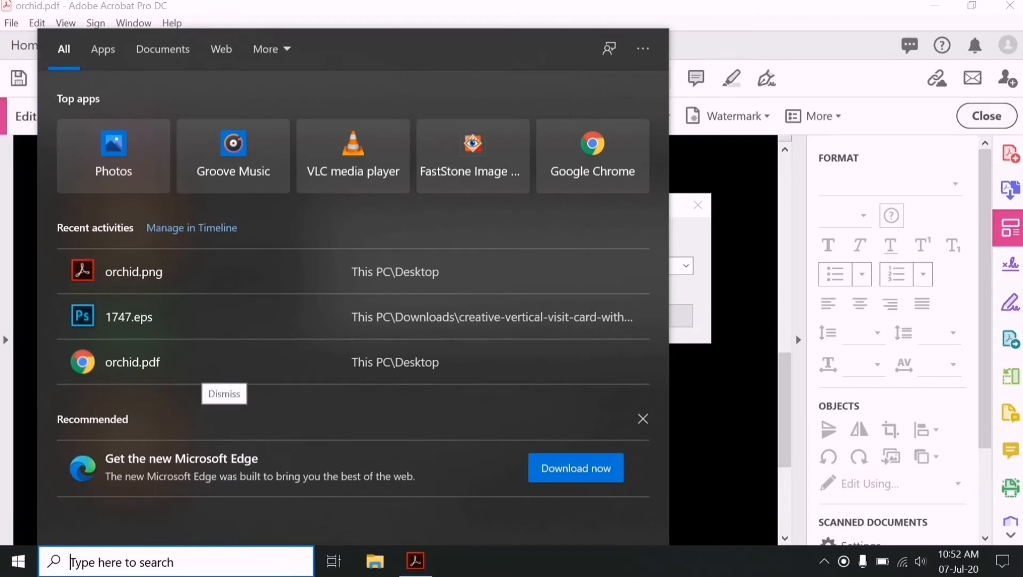
- Launch Chrome, search 'api.whatsapp.com/send phone=' and open WhatsApp's click-to-chat FAQ page
{"action": "type", "text": "chr"}
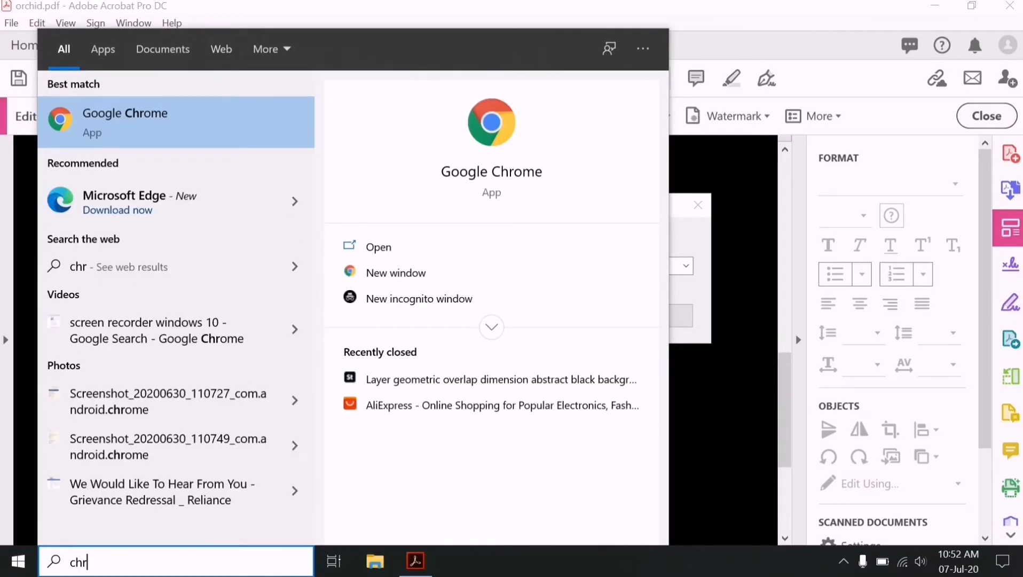
{"action": "key", "text": "Escape"}
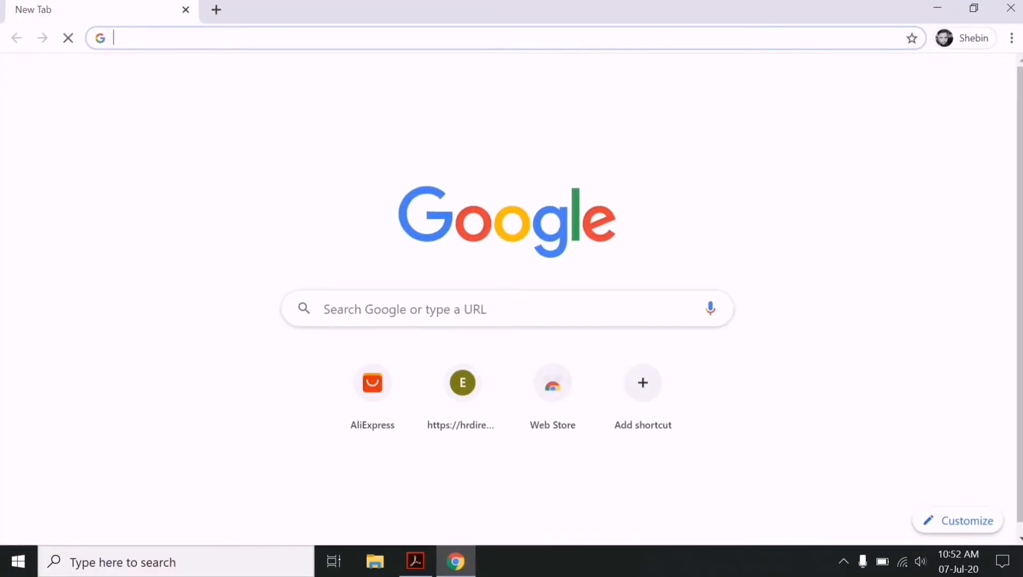
{"action": "type", "text": "w"}
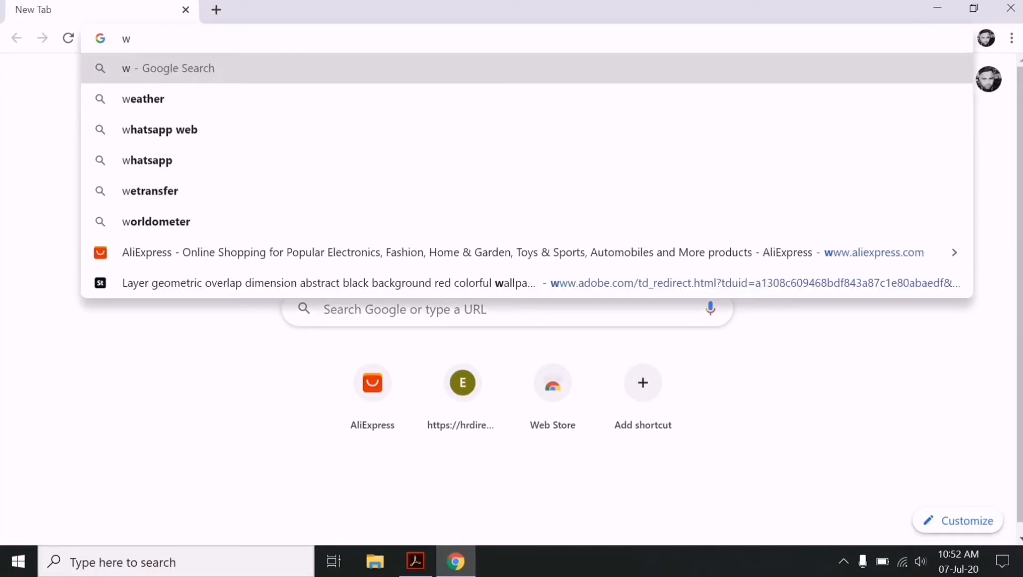
{"action": "key", "text": "BackSpace"}
{"action": "type", "text": "api"}
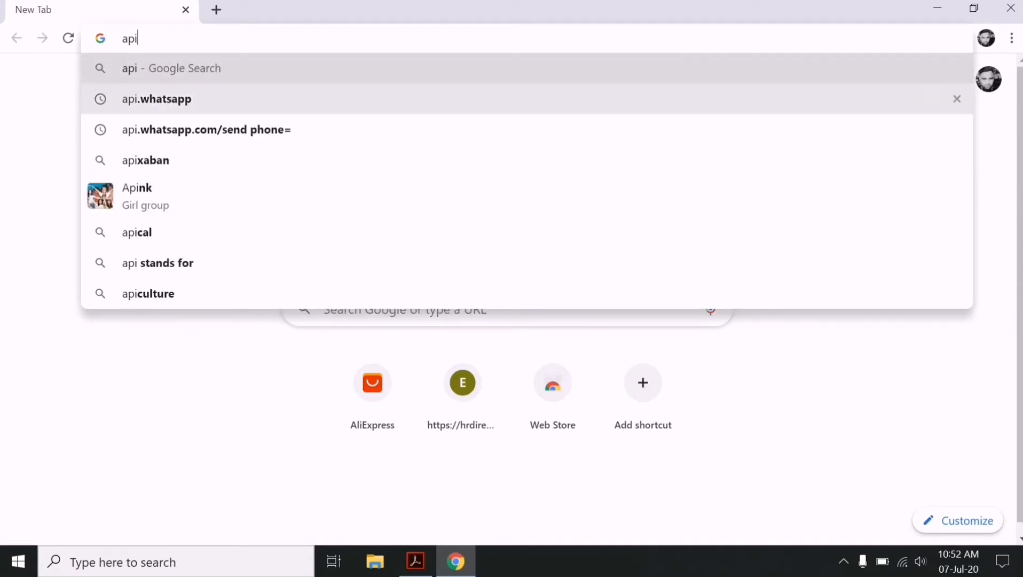
{"action": "left_click", "coordinate": [374, 130]}
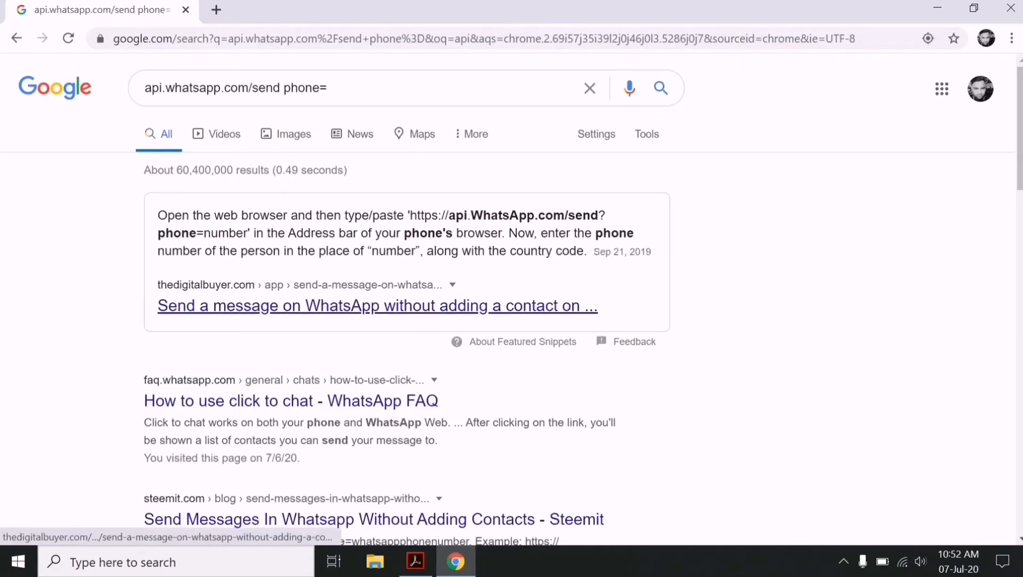
{"action": "scroll", "coordinate": [405, 299], "scroll_direction": "down", "scroll_amount": 3}
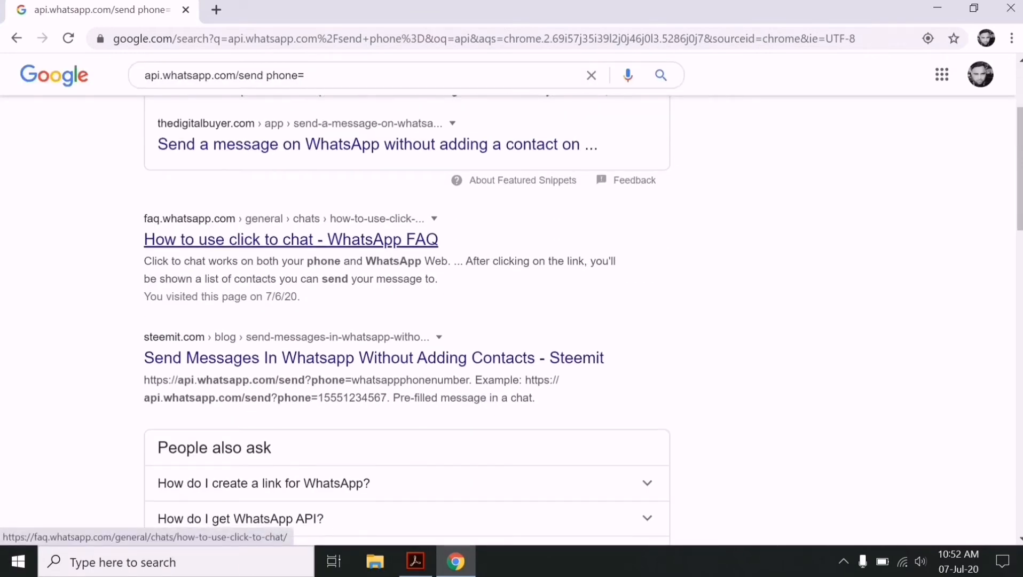
{"action": "left_click", "coordinate": [291, 239]}
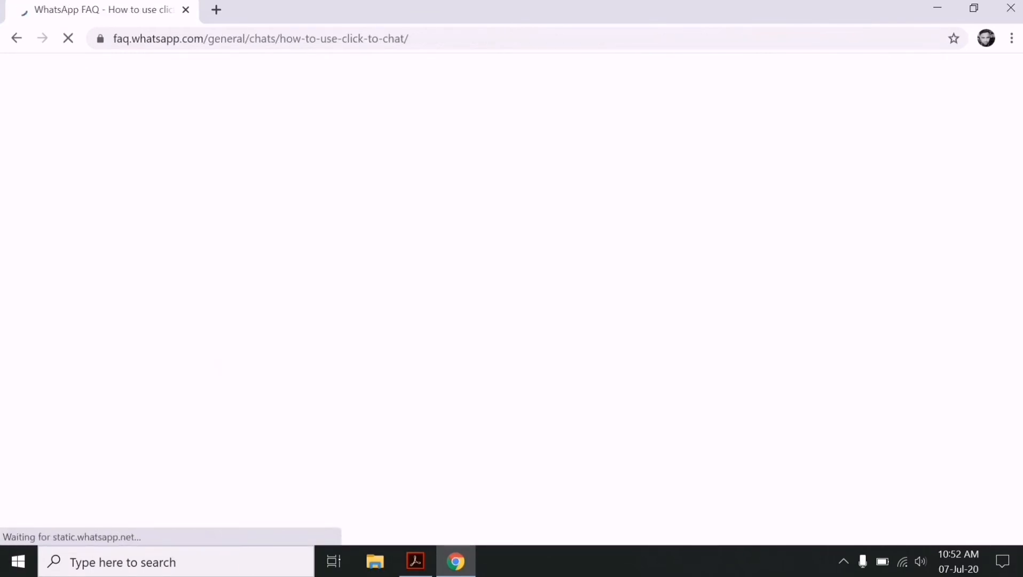
- Copy the wa.me pre-filled message example link from the FAQ page
{"action": "scroll", "coordinate": [511, 299], "scroll_direction": "down", "scroll_amount": 4}
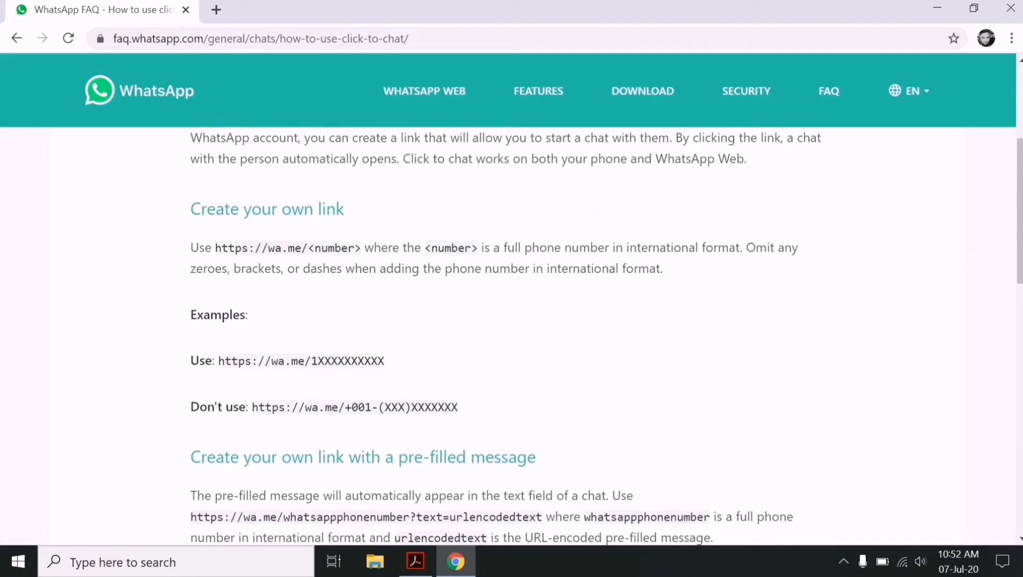
{"action": "scroll", "coordinate": [511, 336], "scroll_direction": "up", "scroll_amount": 2}
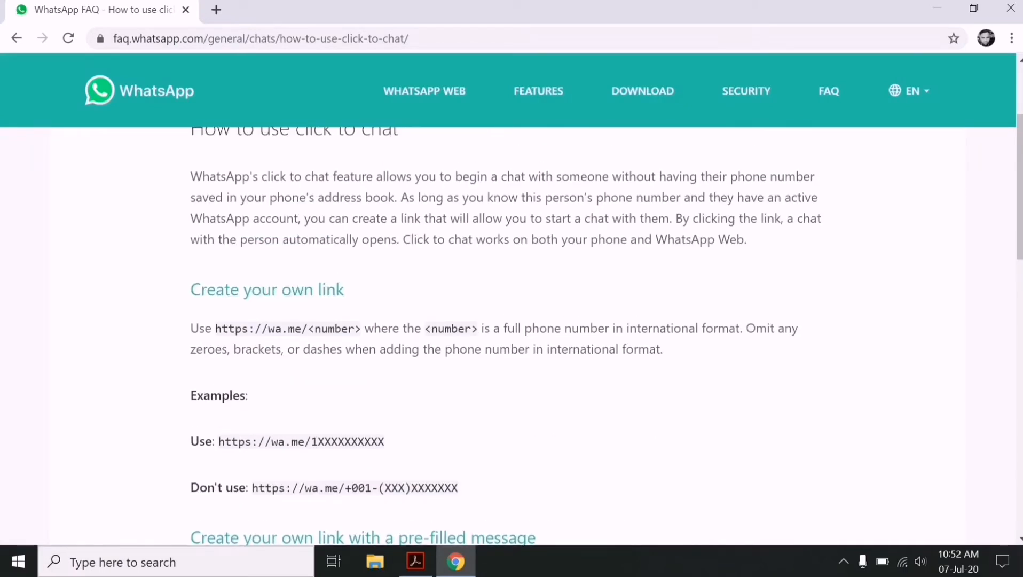
{"action": "scroll", "coordinate": [511, 336], "scroll_direction": "down", "scroll_amount": 3}
{"action": "scroll", "coordinate": [511, 337], "scroll_direction": "down", "scroll_amount": 3}
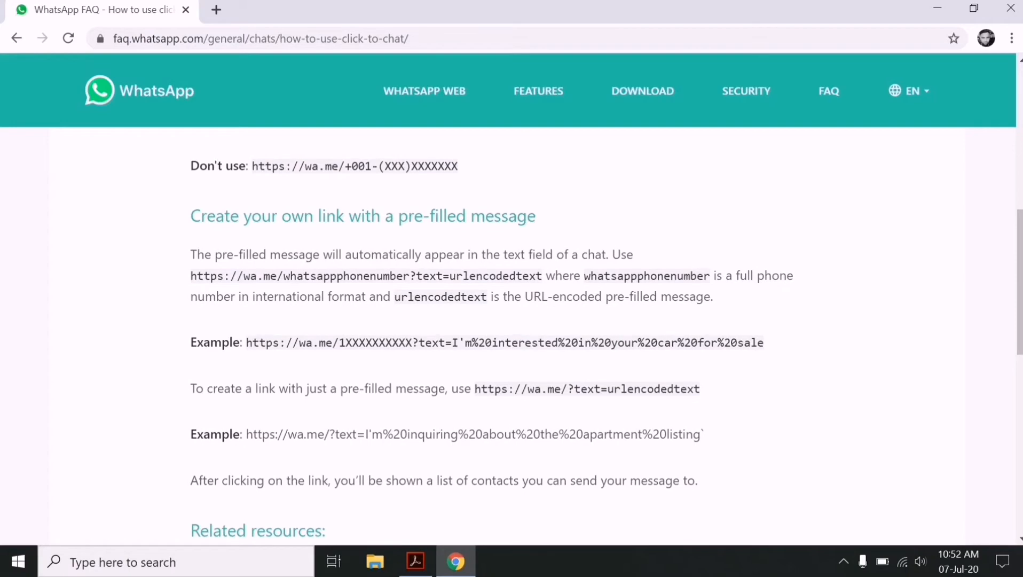
{"action": "scroll", "coordinate": [512, 336], "scroll_direction": "up", "scroll_amount": 3}
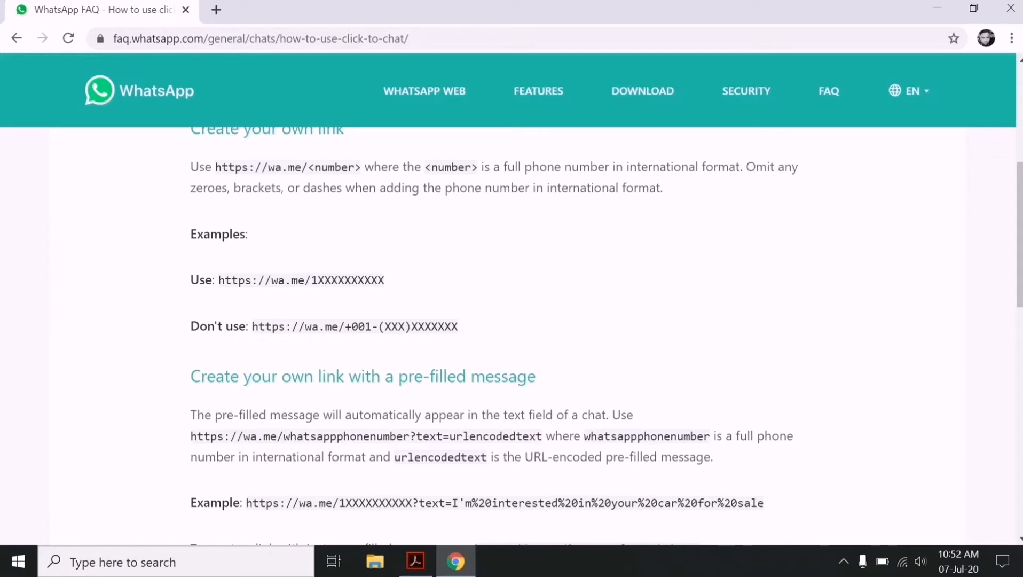
{"action": "scroll", "coordinate": [511, 337], "scroll_direction": "down", "scroll_amount": 3}
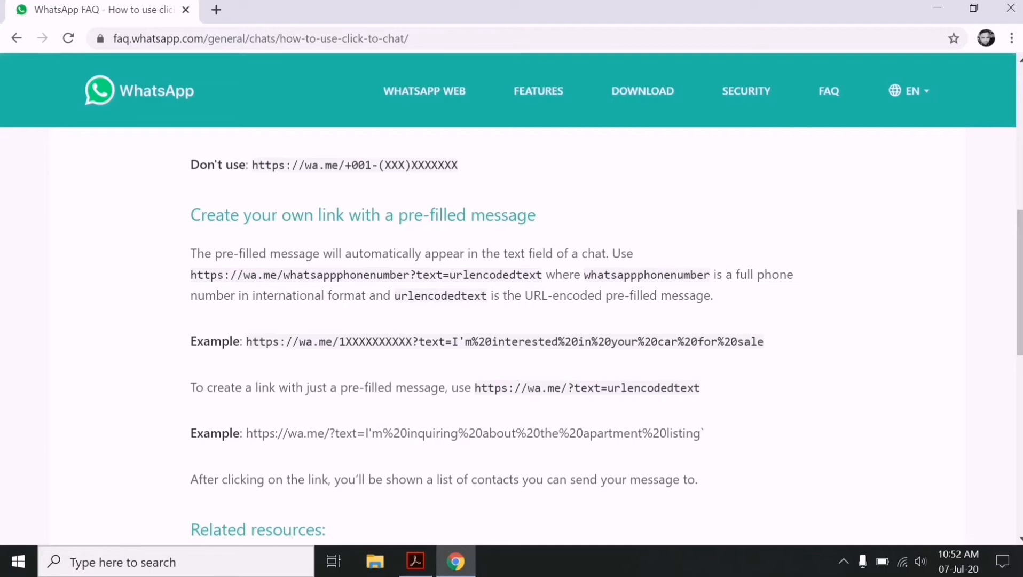
{"action": "scroll", "coordinate": [511, 336], "scroll_direction": "down", "scroll_amount": 2}
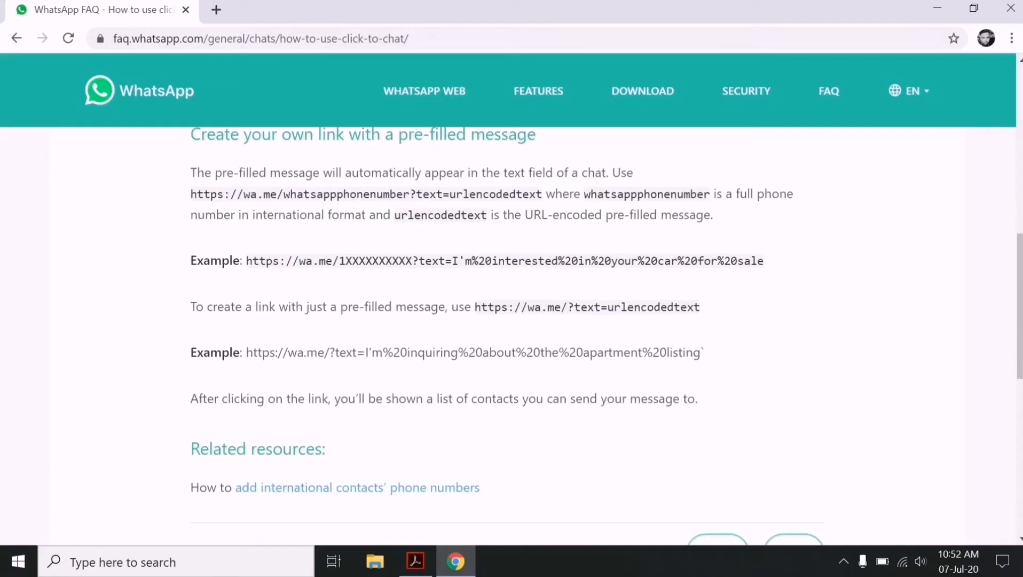
{"action": "scroll", "coordinate": [511, 336], "scroll_direction": "up", "scroll_amount": 2}
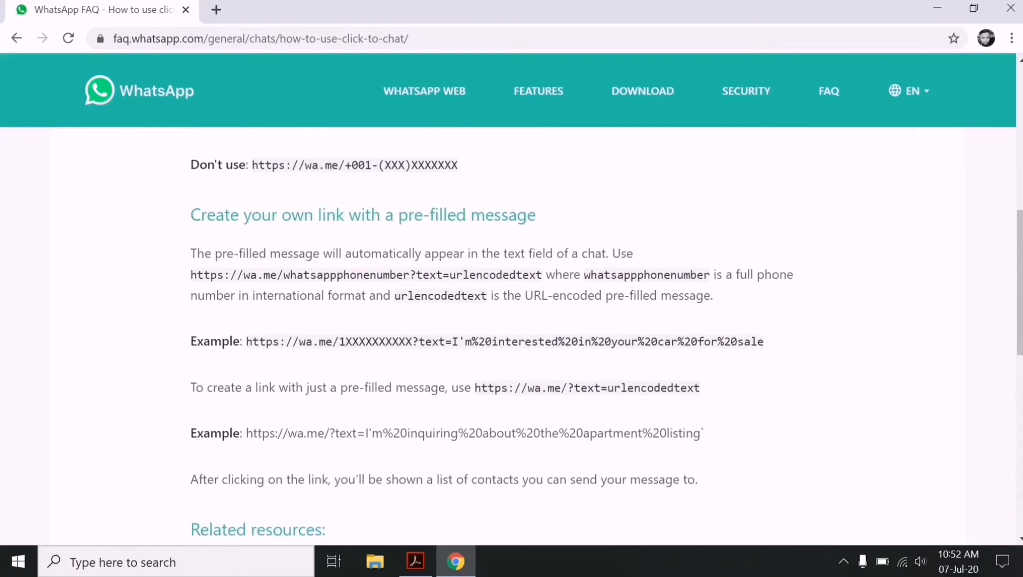
{"action": "left_click_drag", "start_coordinate": [246, 341], "coordinate": [763, 341]}
{"action": "key", "text": "ctrl+c"}
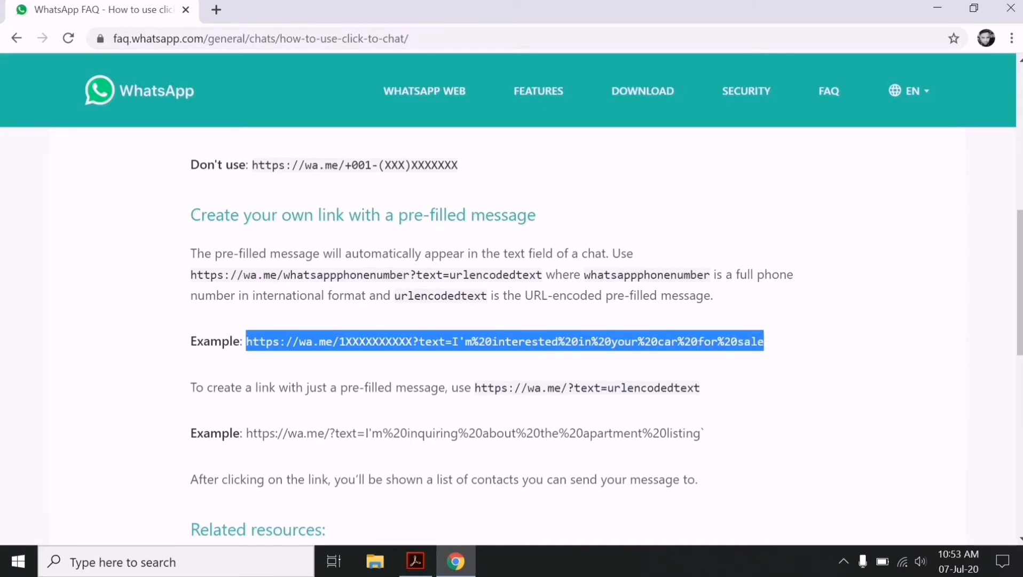
{"action": "right_click", "coordinate": [637, 342]}
{"action": "left_click", "coordinate": [667, 353]}
- Paste the copied wa.me link into Acrobat's Edit URL field, then return to Chrome
{"action": "mouse_move", "coordinate": [416, 561]}
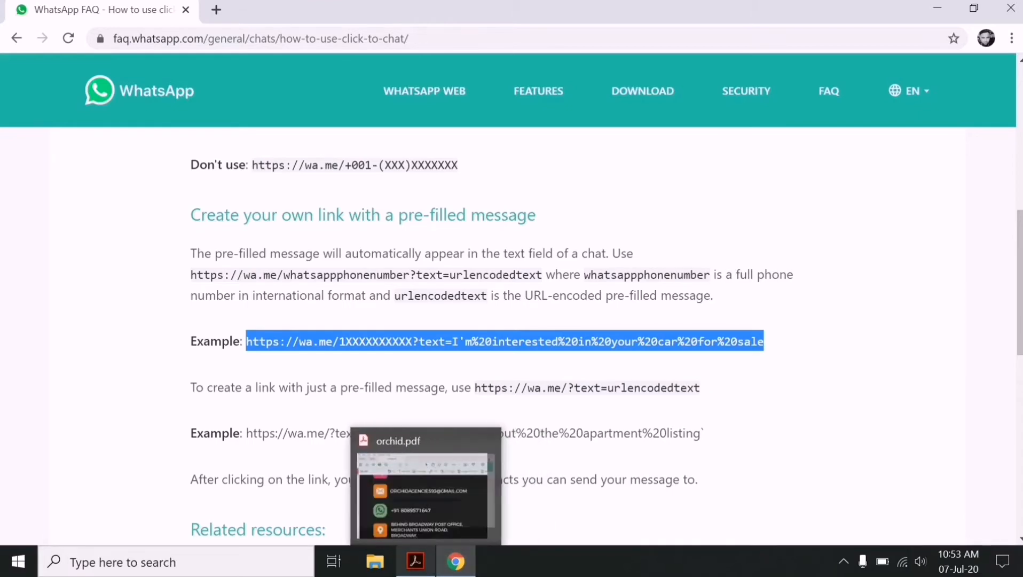
{"action": "left_click", "coordinate": [406, 470]}
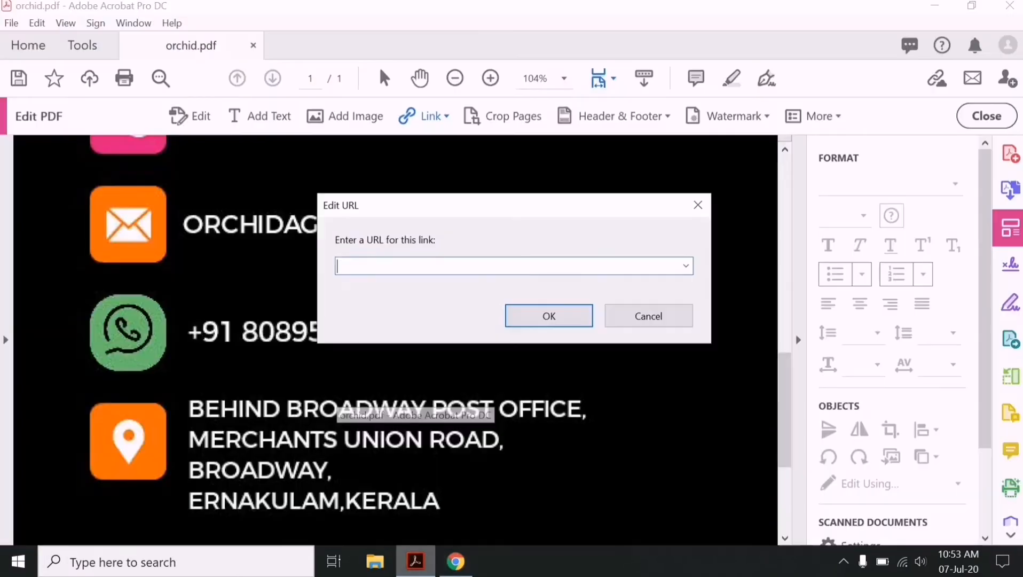
{"action": "right_click", "coordinate": [351, 267]}
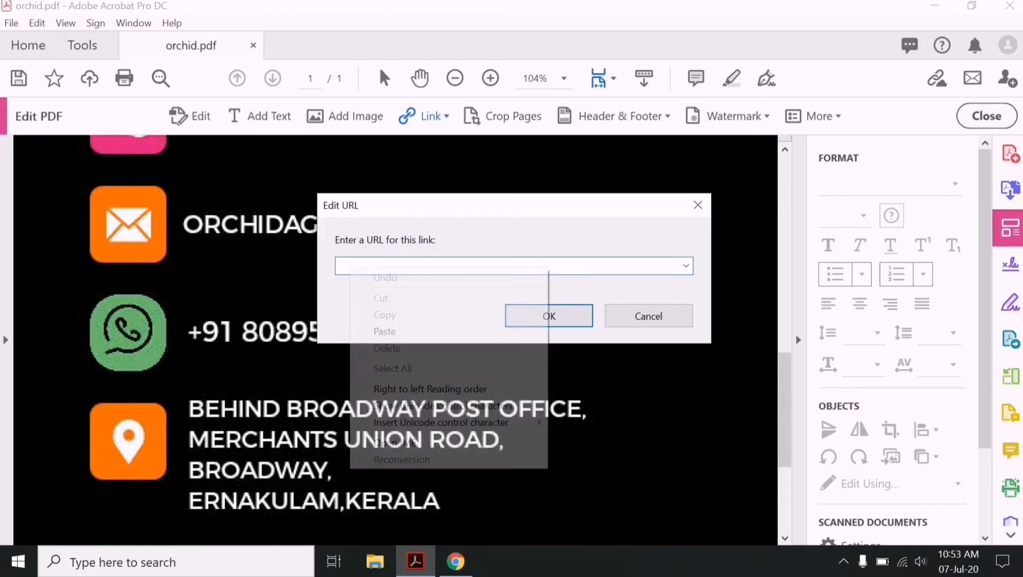
{"action": "left_click", "coordinate": [384, 331]}
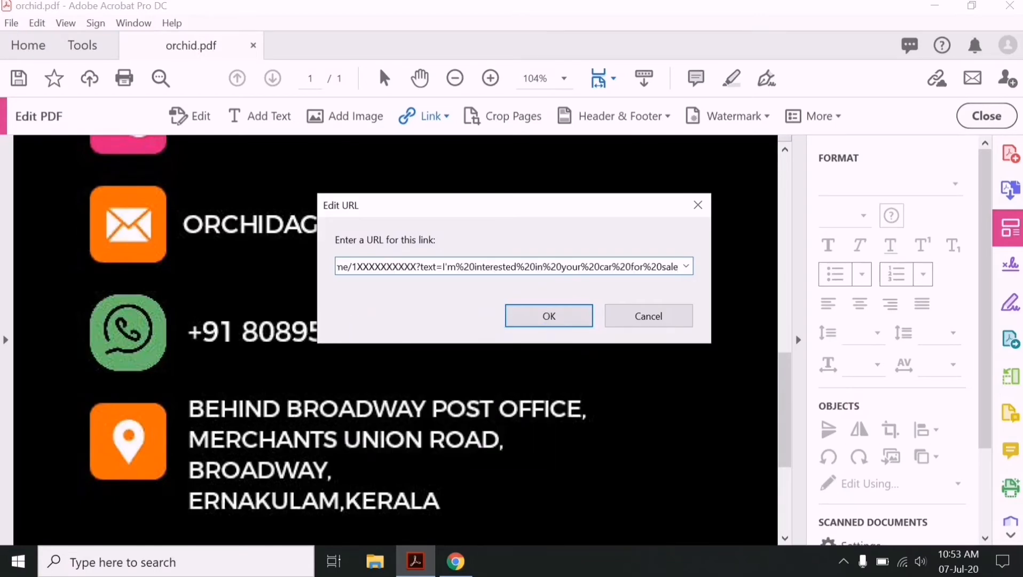
{"action": "left_click", "coordinate": [456, 560]}
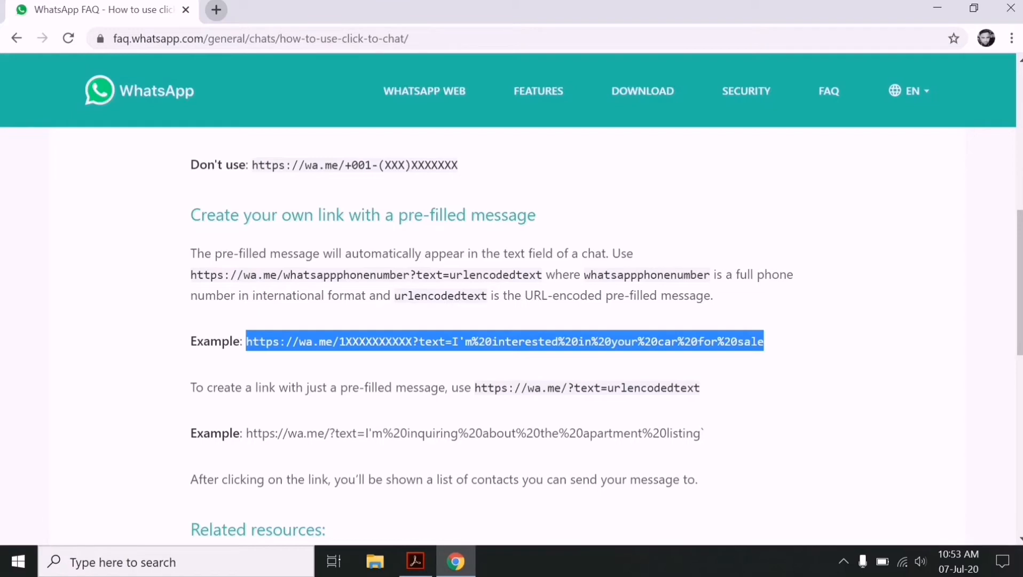
- In a new tab, search 'url decode online' and open meyerweb's URL Decoder/Encoder
{"action": "left_click", "coordinate": [216, 10]}
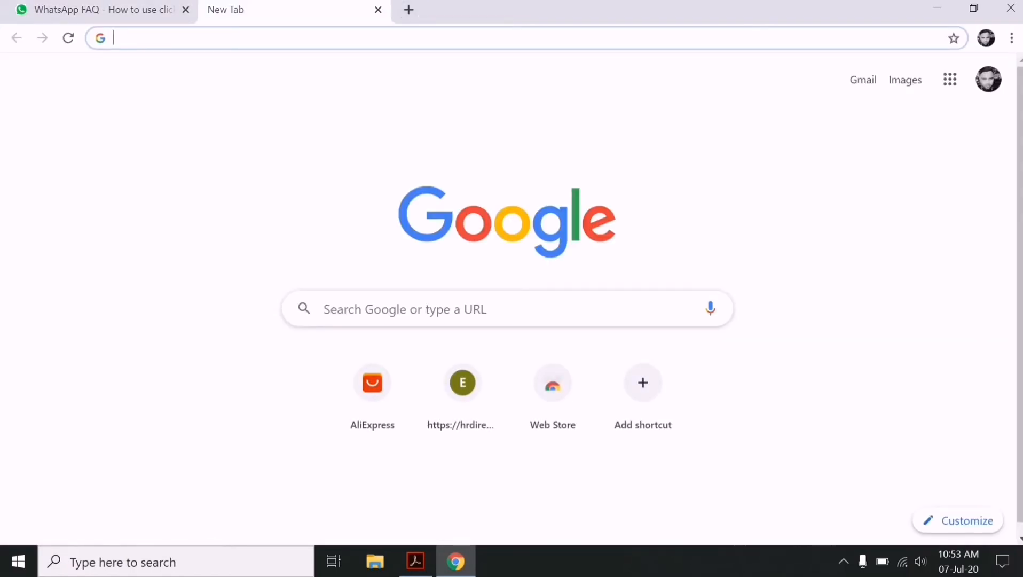
{"action": "type", "text": "ur"}
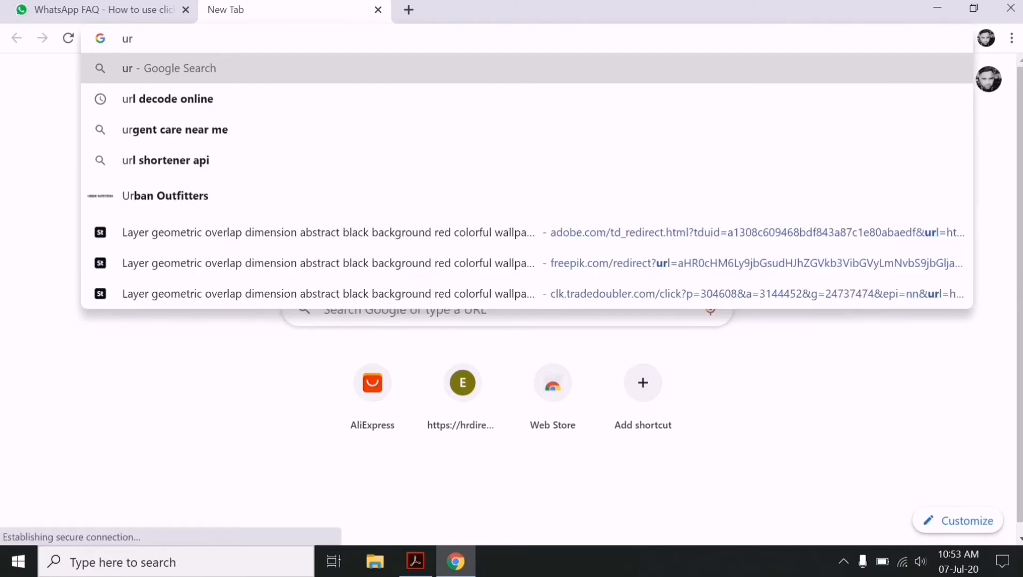
{"action": "key", "text": "Down"}
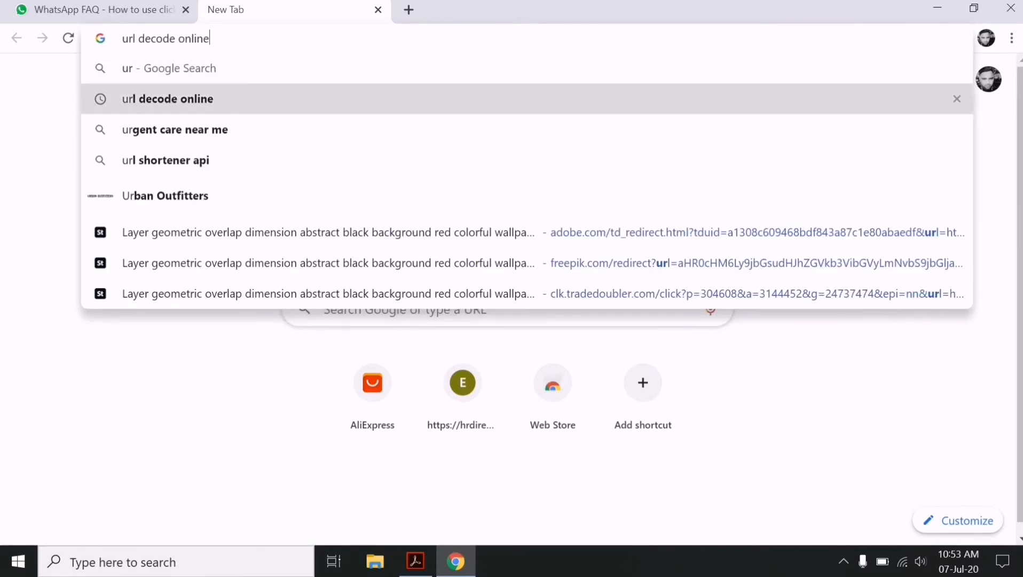
{"action": "key", "text": "Return"}
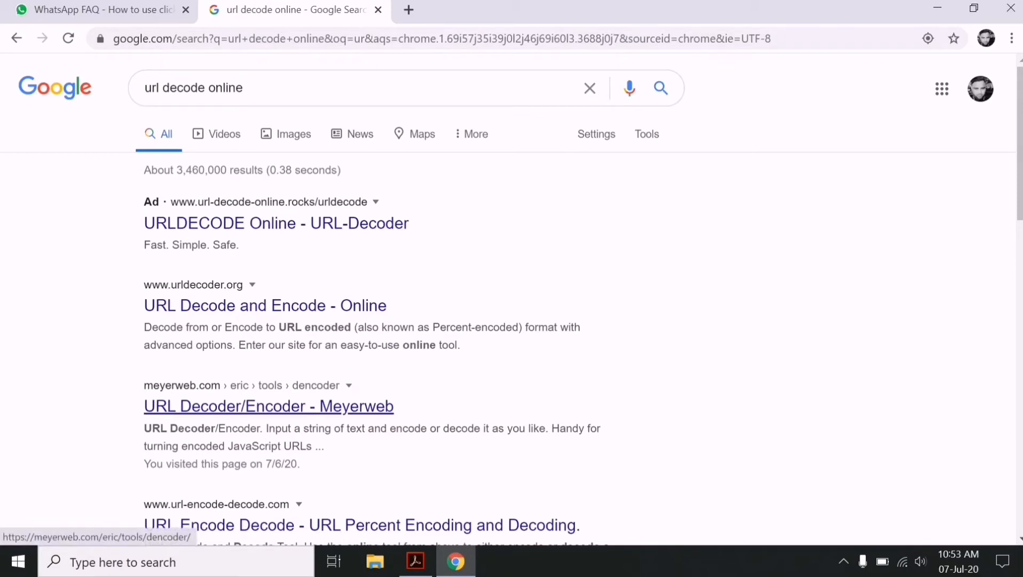
{"action": "left_click", "coordinate": [268, 406]}
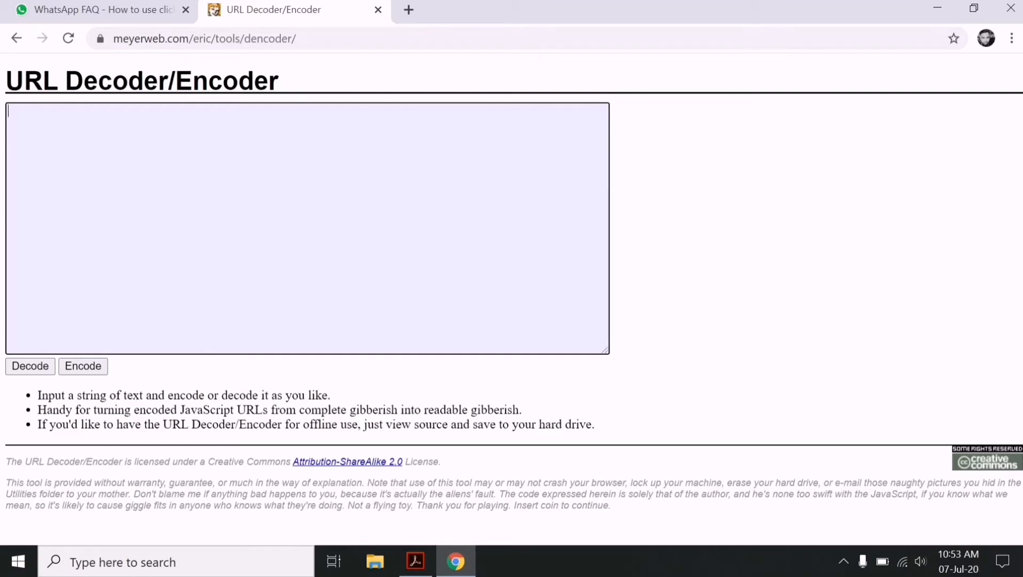
- Type the message 'Hi, got reference from your *digital business card* i want to know more about your product and services'
{"action": "type", "text": "Hi, got reference f"}
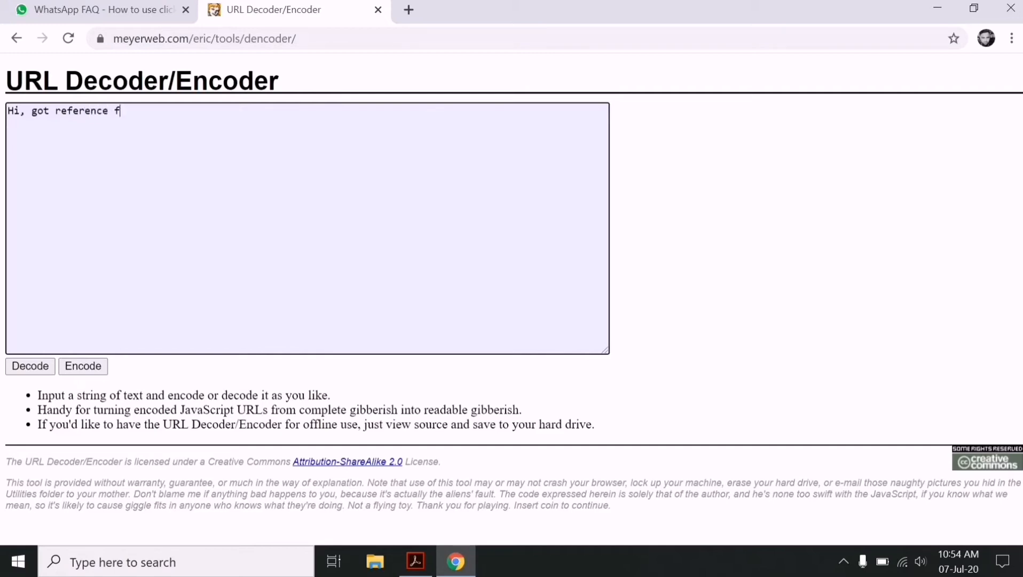
{"action": "type", "text": "rom your **"}
{"action": "key", "text": "Left"}
{"action": "type", "text": "dig"}
{"action": "type", "text": "ital "}
{"action": "type", "text": "busin"}
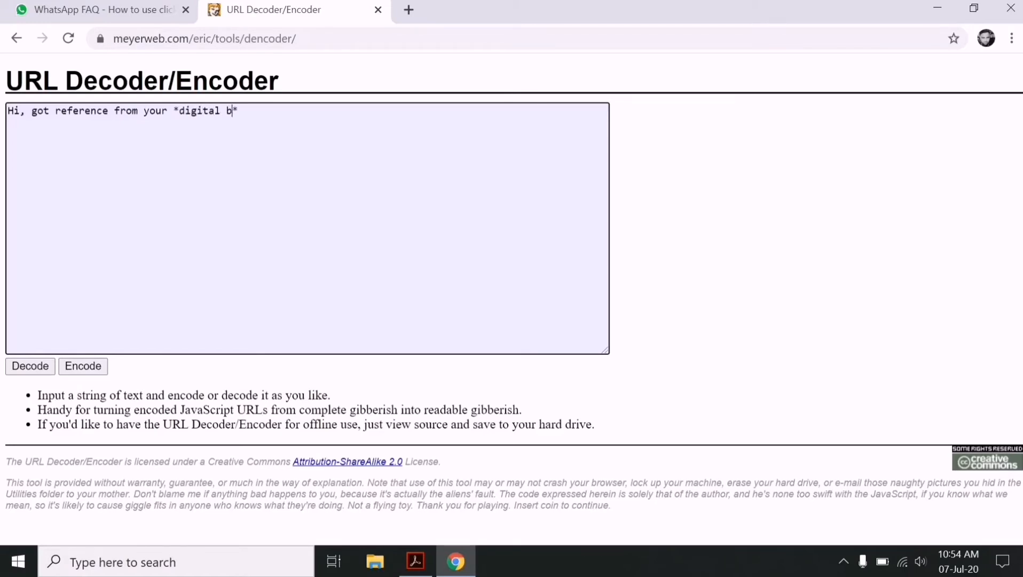
{"action": "type", "text": "ss"}
{"action": "key", "text": "BackSpace"}
{"action": "key", "text": "BackSpace"}
{"action": "type", "text": "ess card* i wa"}
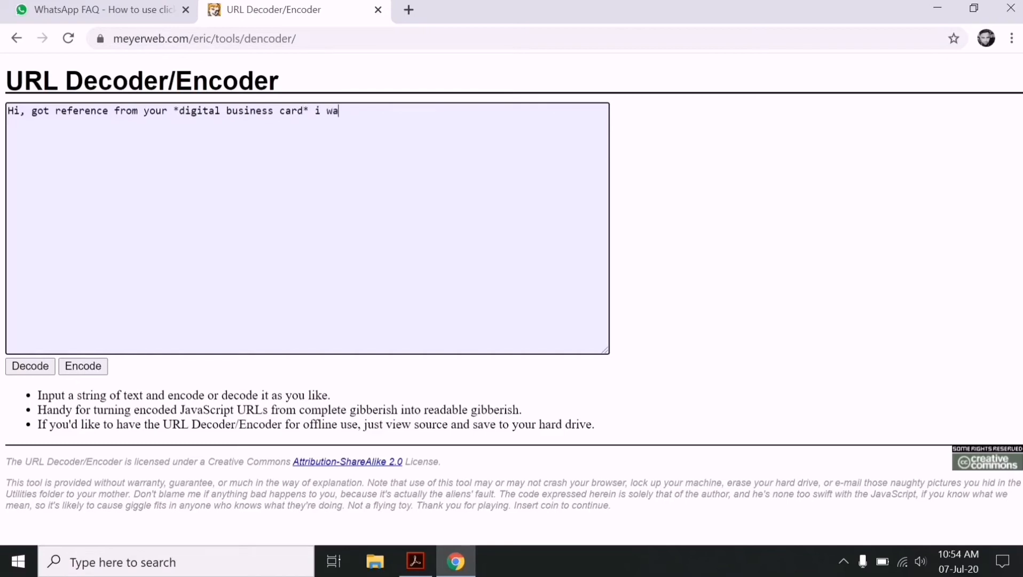
{"action": "type", "text": "nt to know more about "}
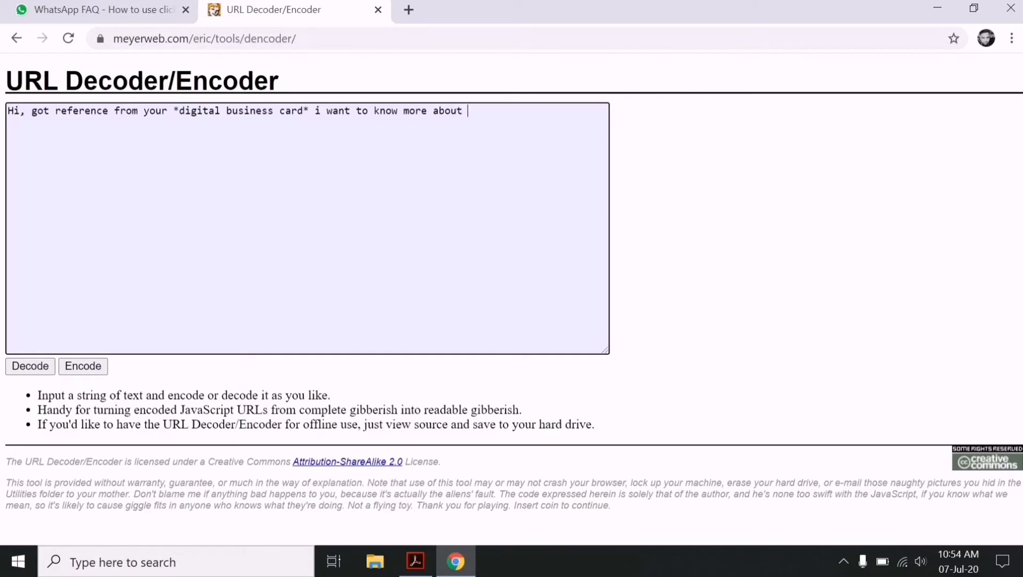
{"action": "type", "text": "your product and services"}
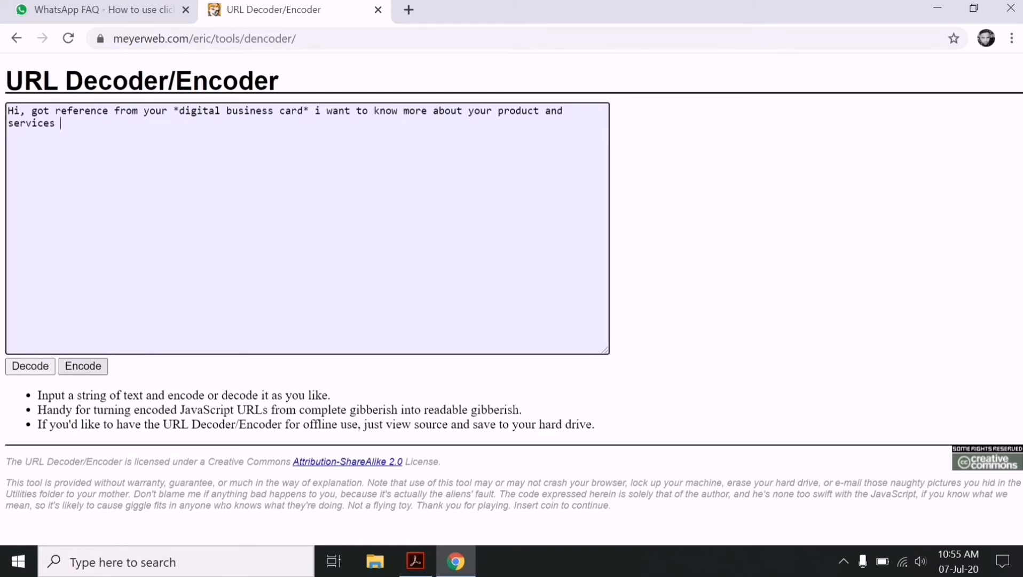
- URL-encode the message and copy the encoded text
{"action": "left_click", "coordinate": [83, 367]}
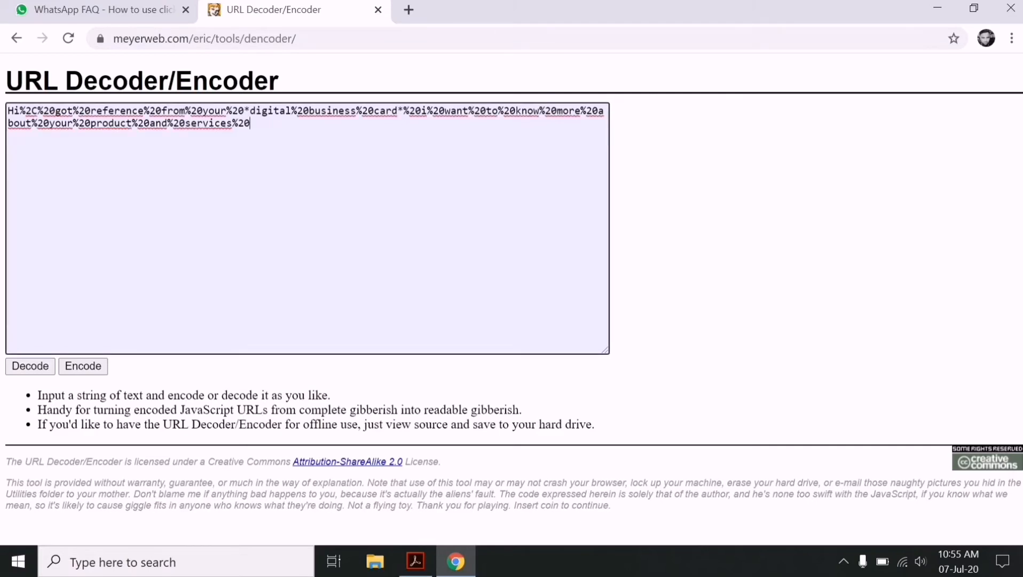
{"action": "left_click_drag", "start_coordinate": [250, 123], "coordinate": [7, 111]}
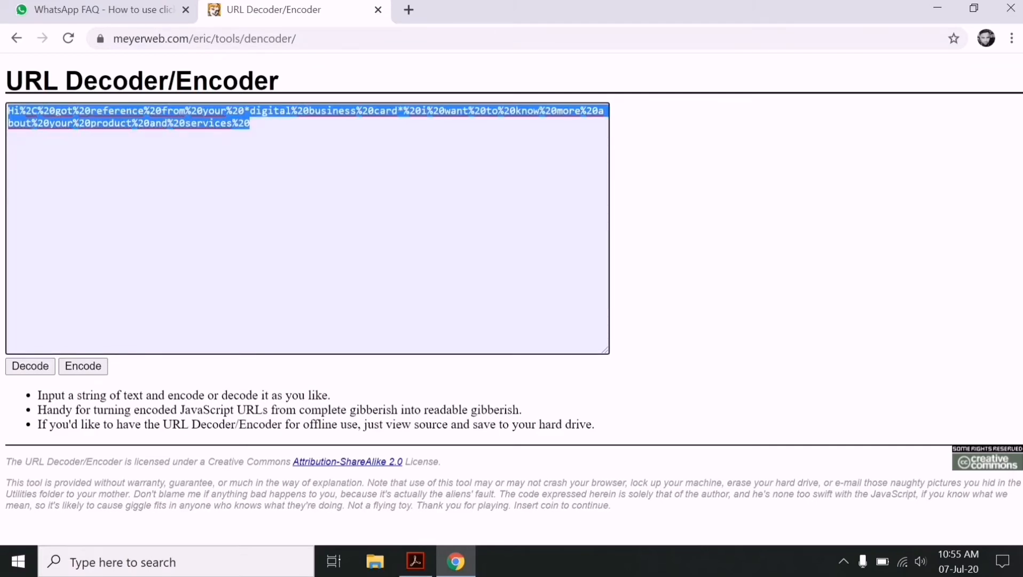
{"action": "right_click", "coordinate": [19, 109]}
- Replace the car-sale example message after '?text=' with the copied encoded business-card enquiry
{"action": "left_click", "coordinate": [53, 170]}
{"action": "left_click", "coordinate": [415, 560]}
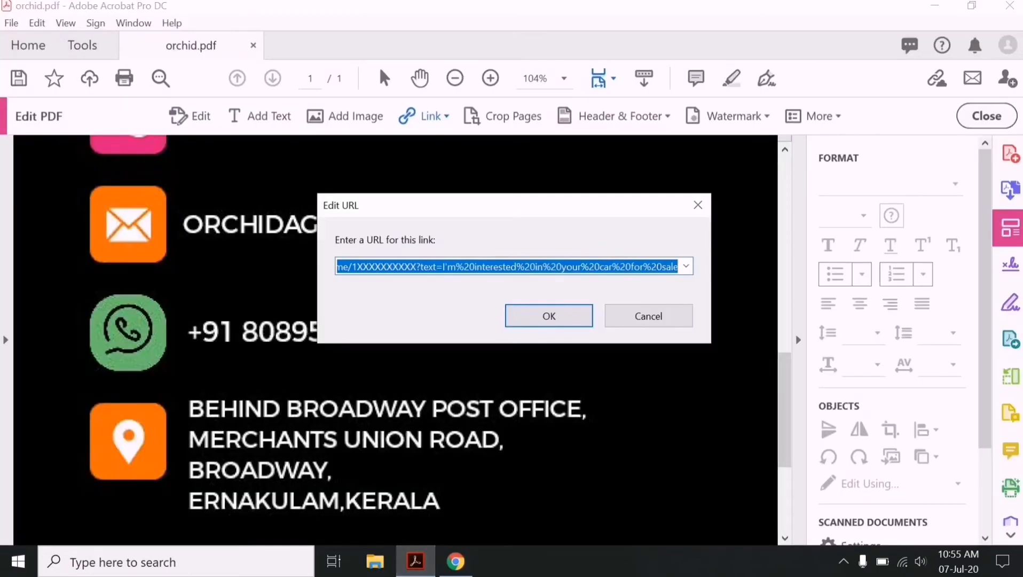
{"action": "left_click", "coordinate": [448, 266]}
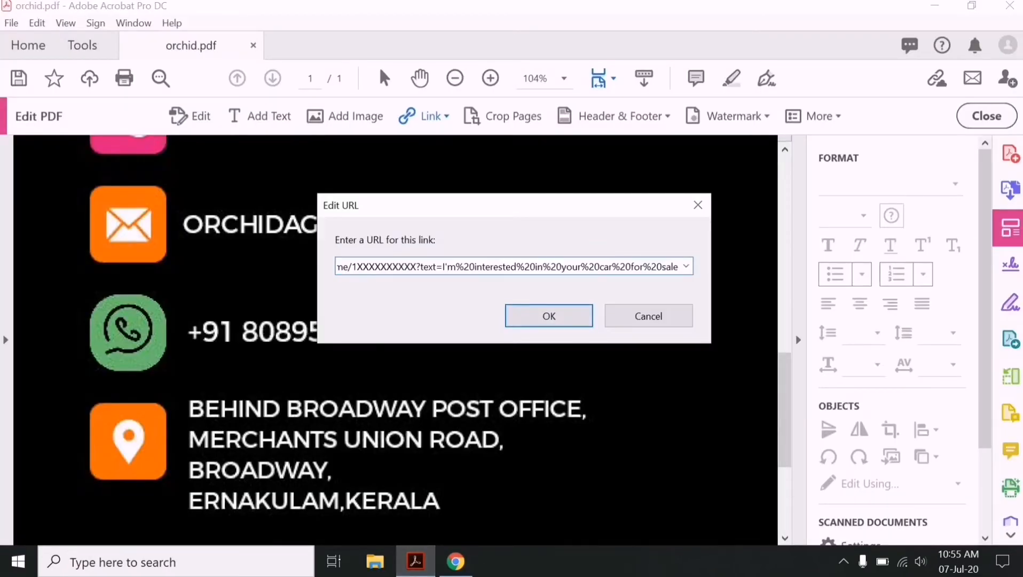
{"action": "left_click_drag", "start_coordinate": [443, 266], "coordinate": [678, 266]}
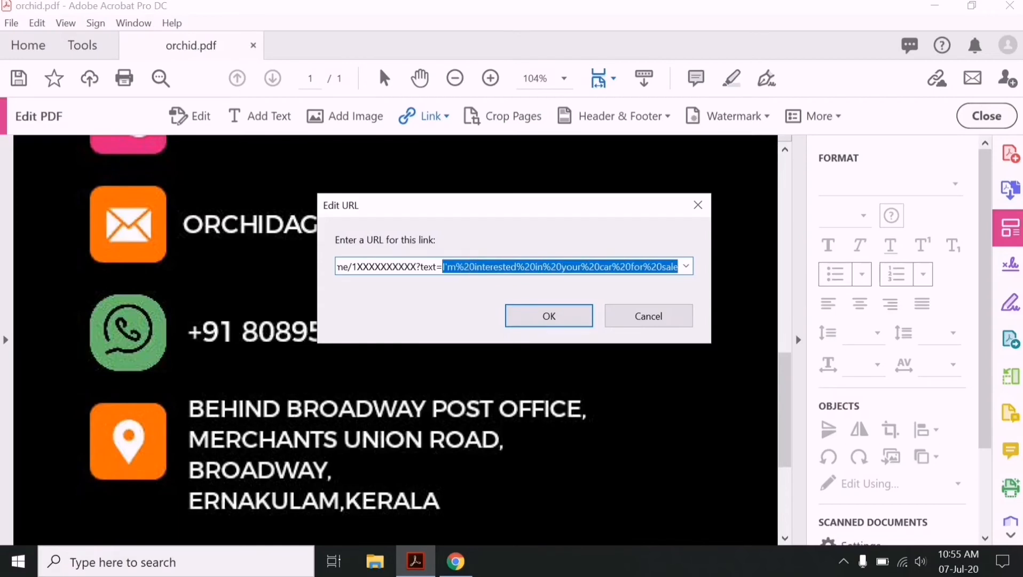
{"action": "key", "text": "BackSpace"}
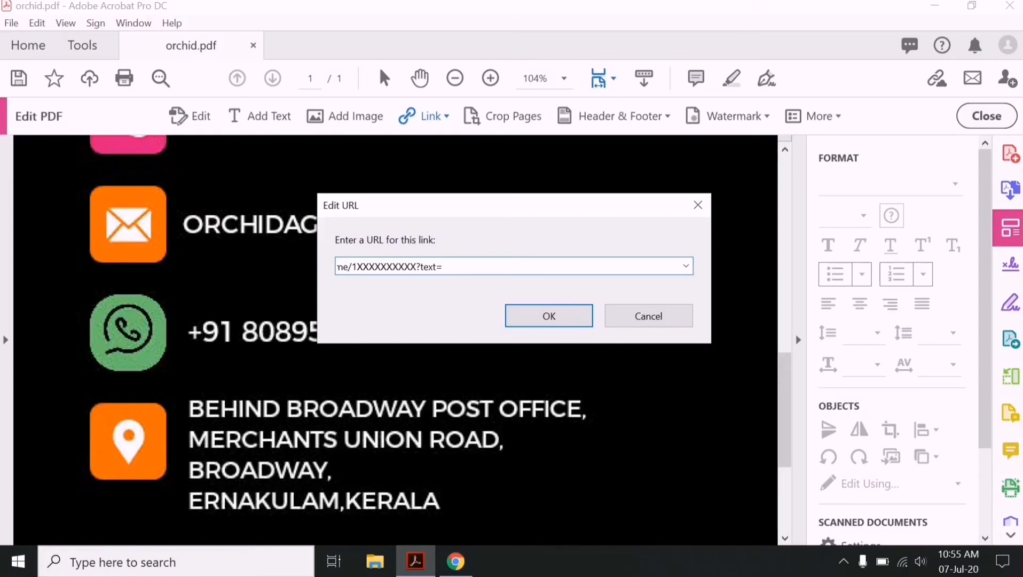
{"action": "key", "text": "ctrl+v"}
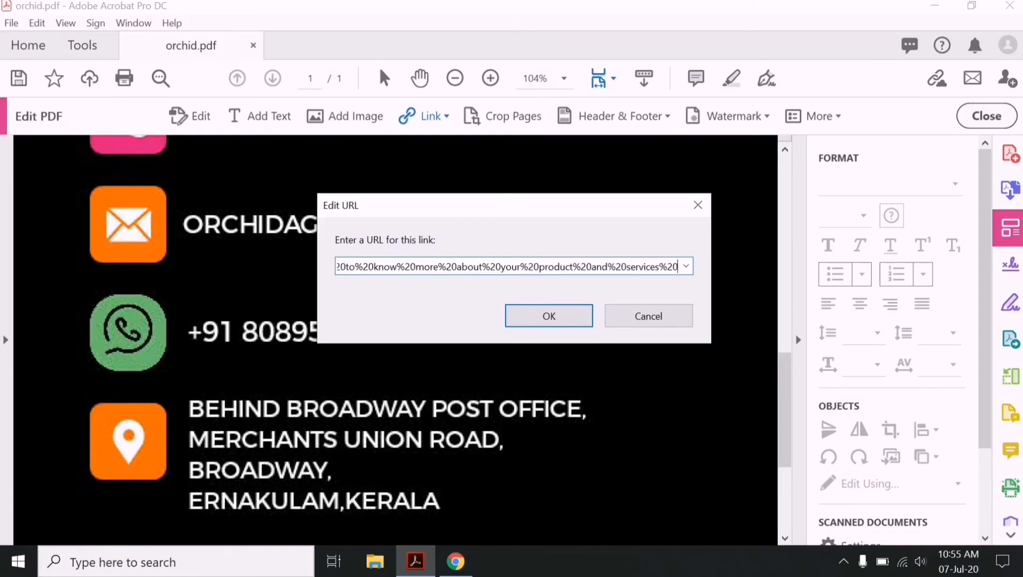
- Begin deleting the placeholder X digits after wa.me/ in the URL
{"action": "left_click_drag", "start_coordinate": [480, 206], "coordinate": [421, 131]}
{"action": "left_click", "coordinate": [346, 192]}
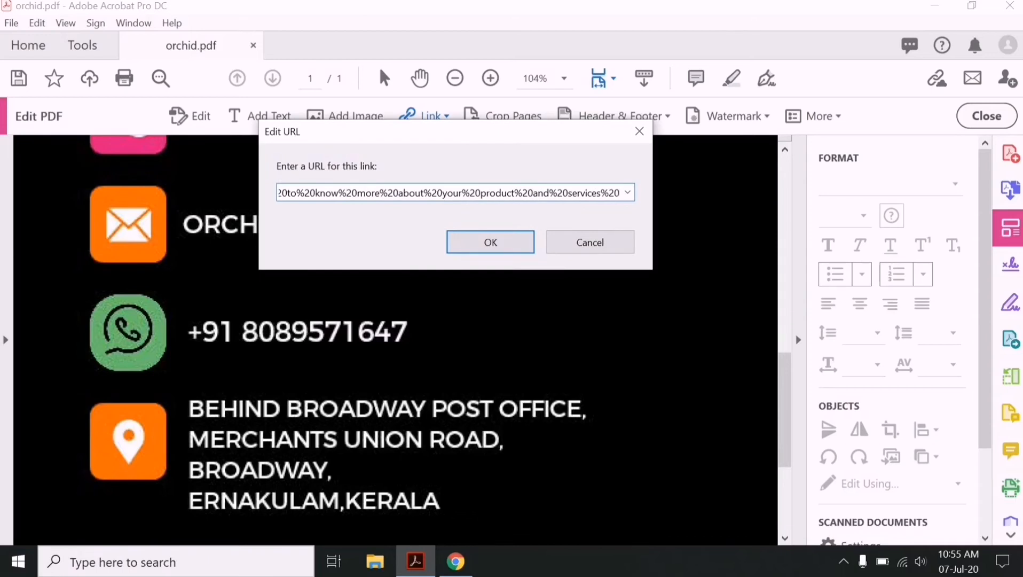
{"action": "key", "text": "Left"}
{"action": "key", "text": "Left"}
{"action": "key", "text": "Left"}
{"action": "key", "text": "Left"}
{"action": "key", "text": "Left"}
{"action": "key", "text": "Left"}
{"action": "key", "text": "Left"}
{"action": "key", "text": "Left"}
{"action": "key", "text": "Left"}
{"action": "key", "text": "Left"}
{"action": "key", "text": "Left"}
{"action": "key", "text": "Left"}
{"action": "key", "text": "Left"}
{"action": "key", "text": "Left"}
{"action": "key", "text": "Left"}
{"action": "key", "text": "Left"}
{"action": "key", "text": "Left"}
{"action": "key", "text": "Left"}
{"action": "key", "text": "Left"}
{"action": "key", "text": "Left"}
{"action": "key", "text": "Left"}
{"action": "key", "text": "Left"}
{"action": "key", "text": "Left"}
{"action": "key", "text": "Left"}
{"action": "key", "text": "Left"}
{"action": "key", "text": "Left"}
{"action": "key", "text": "Left"}
{"action": "key", "text": "Left"}
{"action": "key", "text": "Left"}
{"action": "key", "text": "Left"}
{"action": "key", "text": "Left"}
{"action": "key", "text": "Left"}
{"action": "key", "text": "Left"}
{"action": "key", "text": "Left"}
{"action": "key", "text": "Left"}
{"action": "key", "text": "Left"}
{"action": "key", "text": "Left"}
{"action": "key", "text": "Left"}
{"action": "key", "text": "Left"}
{"action": "key", "text": "Left"}
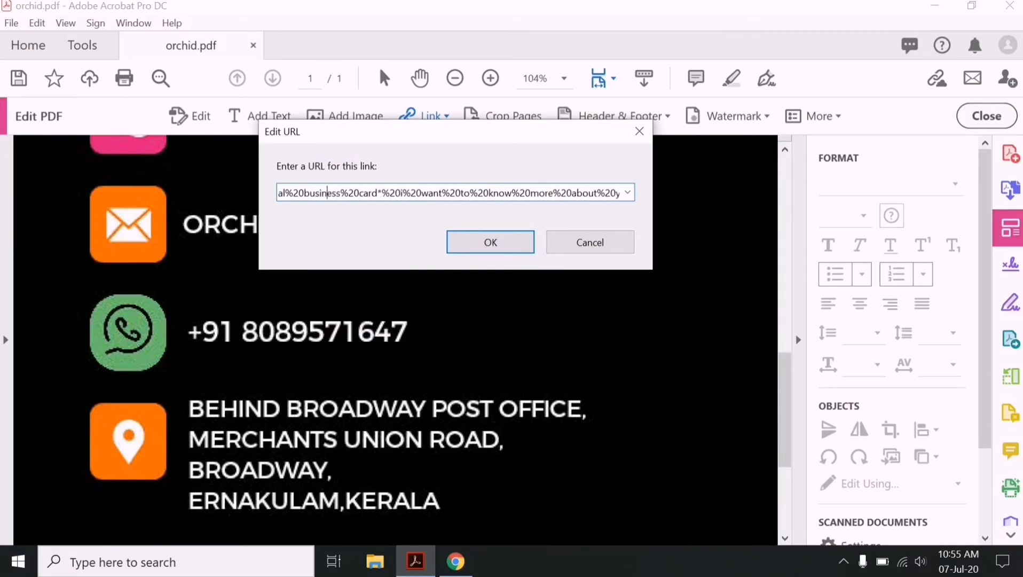
{"action": "key", "text": "Left"}
{"action": "key", "text": "Left"}
{"action": "key", "text": "Left"}
{"action": "key", "text": "Left"}
{"action": "key", "text": "Left"}
{"action": "key", "text": "Left"}
{"action": "key", "text": "Left"}
{"action": "key", "text": "Left"}
{"action": "key", "text": "Left"}
{"action": "key", "text": "Left"}
{"action": "key", "text": "Left"}
{"action": "key", "text": "Left"}
{"action": "key", "text": "Left"}
{"action": "key", "text": "Left"}
{"action": "key", "text": "Left"}
{"action": "key", "text": "Left"}
{"action": "key", "text": "Left"}
{"action": "key", "text": "Left"}
{"action": "key", "text": "Left"}
{"action": "key", "text": "Left"}
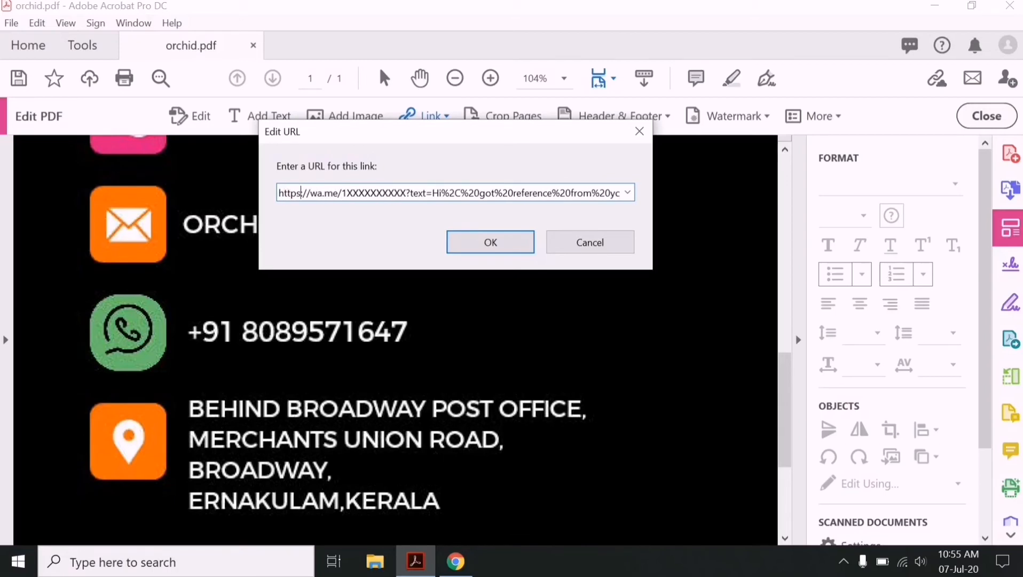
{"action": "key", "text": "Right"}
{"action": "key", "text": "Right"}
{"action": "key", "text": "Right"}
{"action": "key", "text": "Right"}
{"action": "key", "text": "Right"}
{"action": "key", "text": "Right"}
{"action": "key", "text": "Right"}
{"action": "key", "text": "Right"}
{"action": "key", "text": "Right"}
{"action": "key", "text": "Right"}
{"action": "key", "text": "Right"}
{"action": "key", "text": "Right"}
{"action": "key", "text": "Right"}
{"action": "key", "text": "Right"}
{"action": "key", "text": "Right"}
{"action": "key", "text": "Right"}
{"action": "key", "text": "Right"}
{"action": "key", "text": "Right"}
{"action": "key", "text": "Right"}
{"action": "key", "text": "Right"}
{"action": "key", "text": "Right"}
{"action": "key", "text": "Right"}
{"action": "key", "text": "Right"}
{"action": "key", "text": "BackSpace"}
{"action": "key", "text": "BackSpace"}
{"action": "key", "text": "BackSpace"}
{"action": "key", "text": "BackSpace"}
{"action": "key", "text": "BackSpace"}
{"action": "key", "text": "BackSpace"}
{"action": "key", "text": "BackSpace"}
{"action": "key", "text": "BackSpace"}
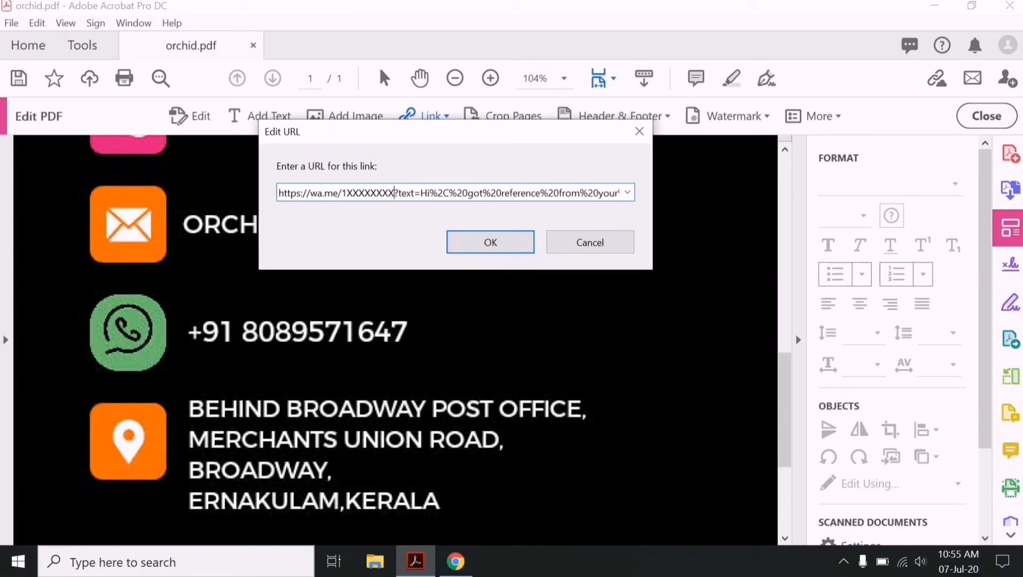
- Replace the rest of the placeholder with the card's WhatsApp number after wa.me/, then confirm the link
{"action": "key", "text": "BackSpace"}
{"action": "key", "text": "BackSpace"}
{"action": "key", "text": "BackSpace"}
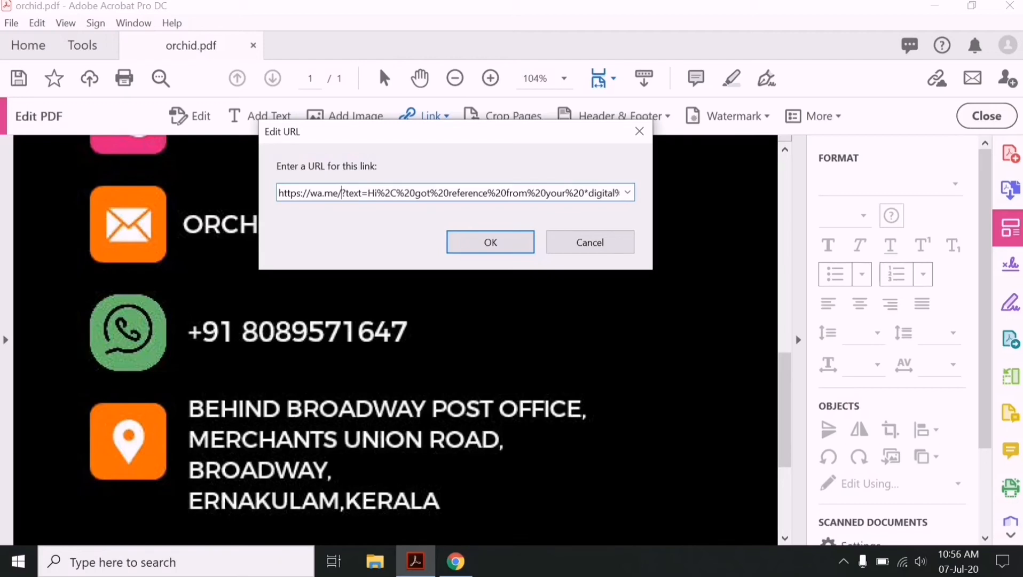
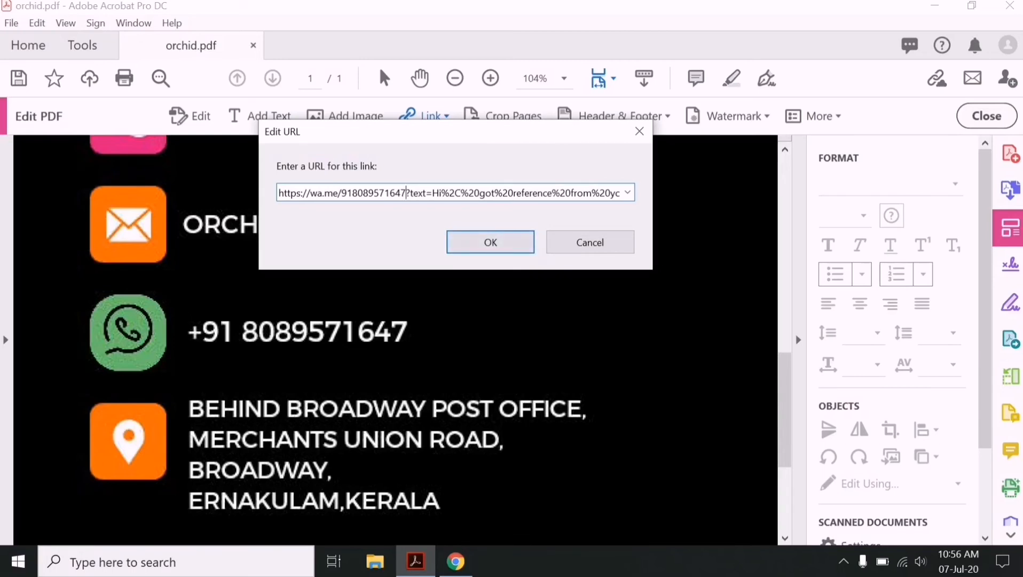
{"action": "left_click_drag", "start_coordinate": [456, 131], "coordinate": [440, 111]}
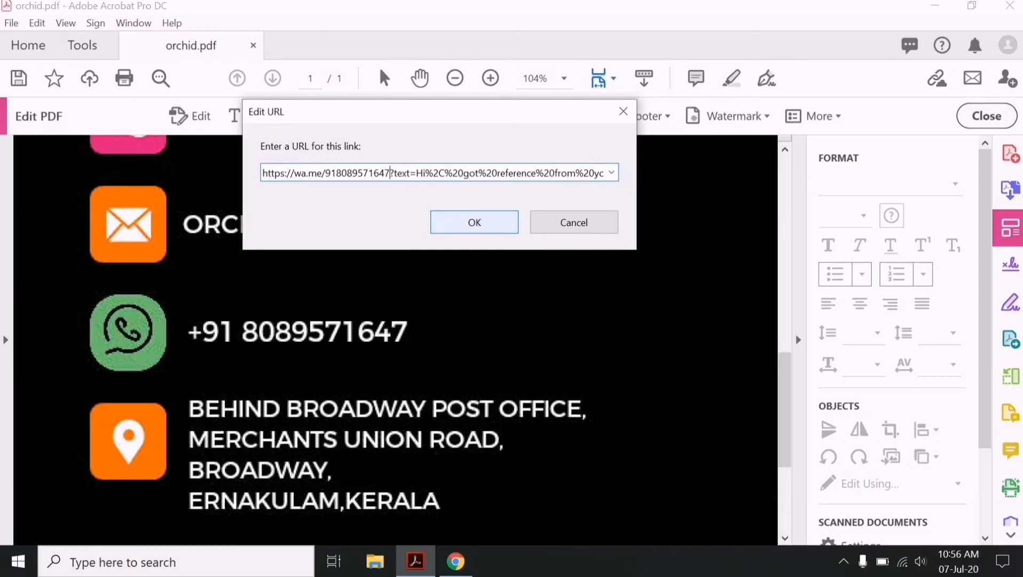
{"action": "key", "text": "Return"}
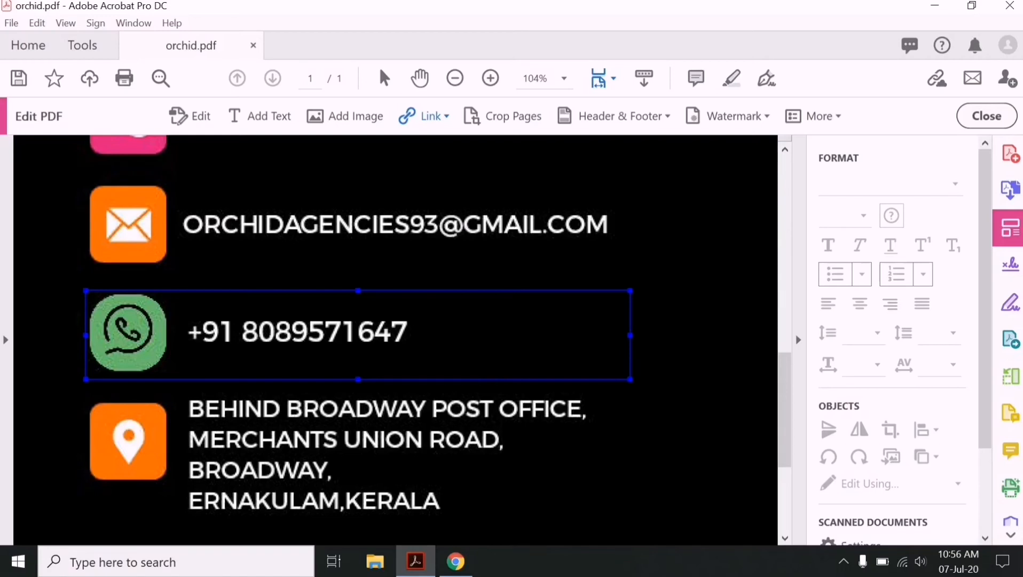
- Draw an 'Open a web page' link area over the address block, then bring Chrome forward
{"action": "mouse_move", "coordinate": [86, 394]}
{"action": "left_mouse_down"}
{"action": "mouse_move", "coordinate": [105, 418]}
{"action": "mouse_move", "coordinate": [356, 482]}
{"action": "mouse_move", "coordinate": [586, 503]}
{"action": "mouse_move", "coordinate": [630, 519]}
{"action": "left_mouse_up"}
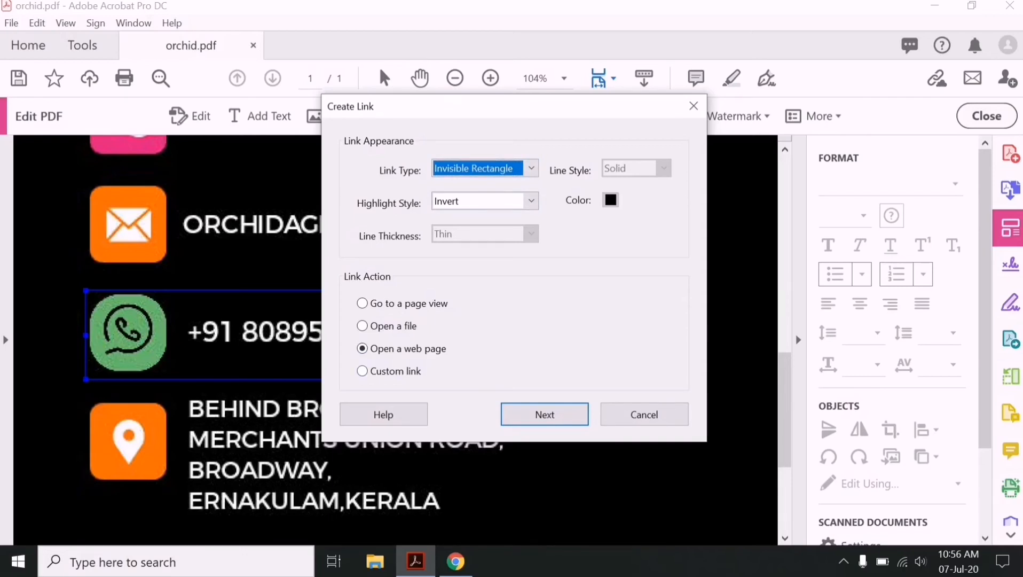
{"action": "left_click", "coordinate": [545, 415]}
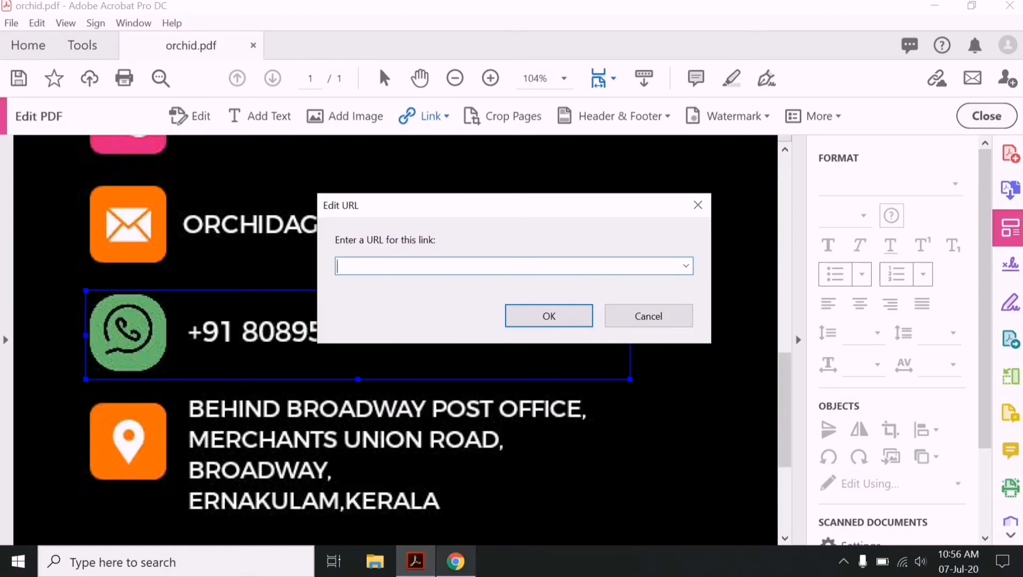
{"action": "left_click", "coordinate": [456, 560]}
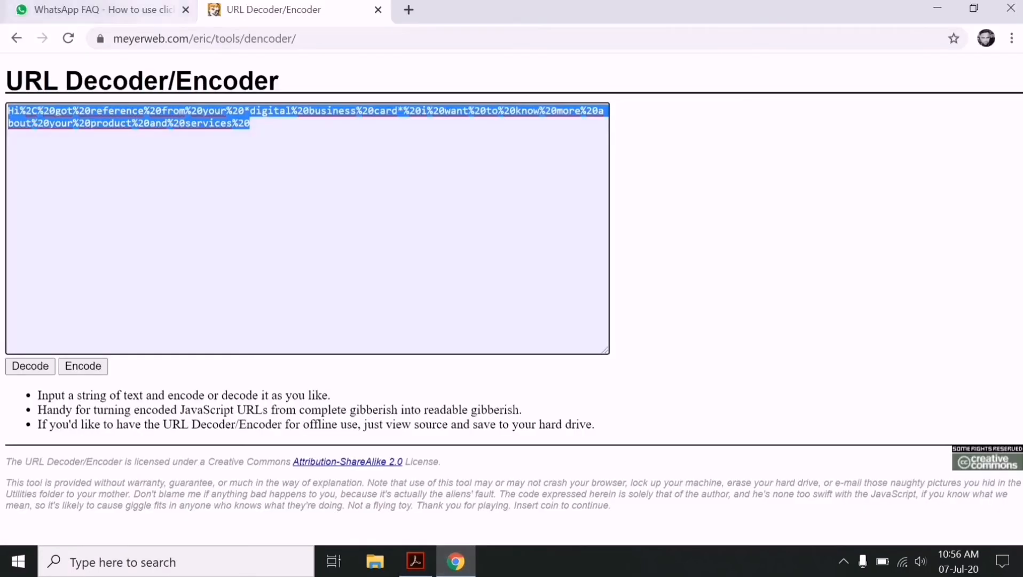
- In a new Chrome tab, search 'google maps' and open the Google Maps website
{"action": "left_click", "coordinate": [408, 9]}
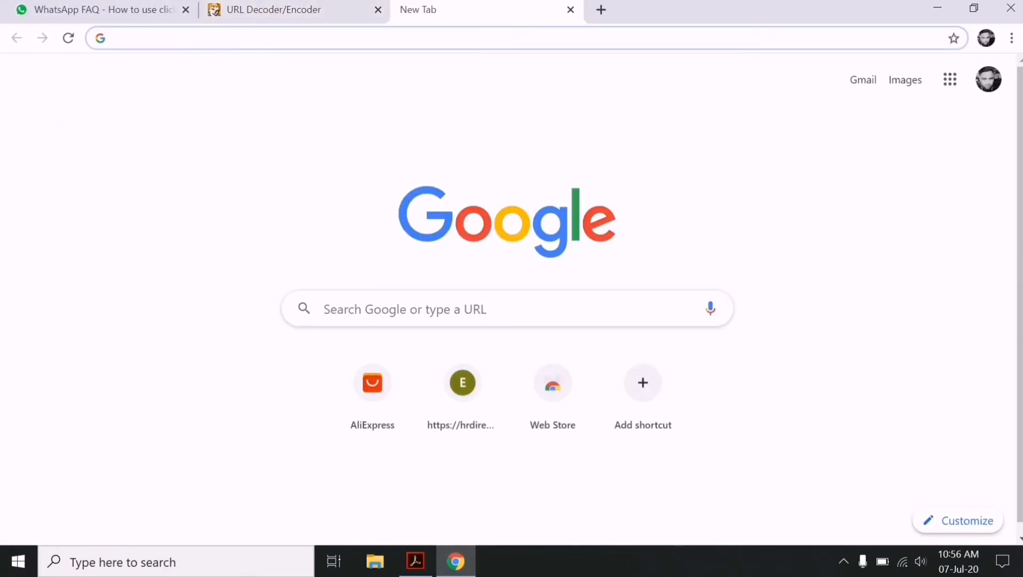
{"action": "type", "text": "googl"}
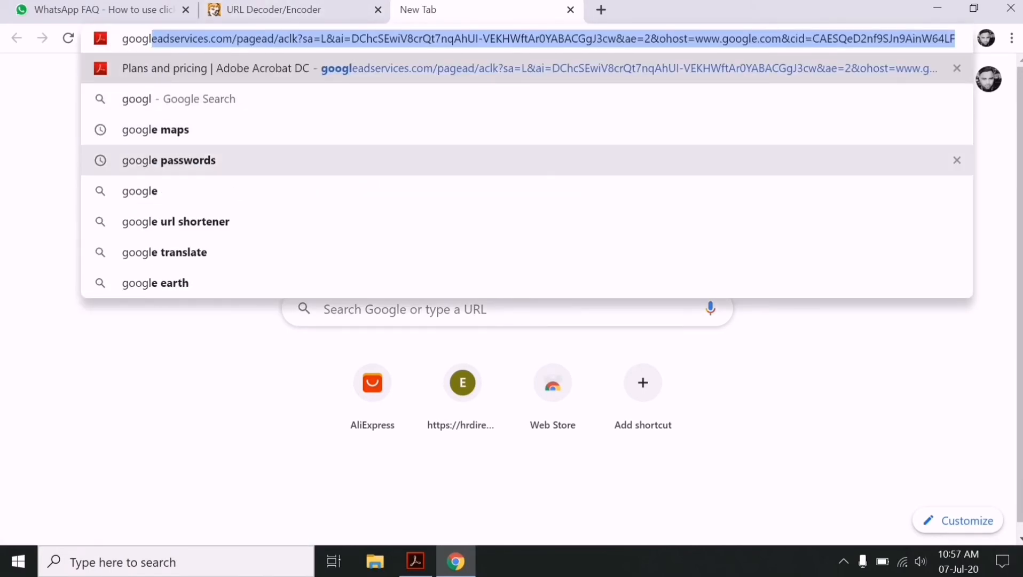
{"action": "left_click", "coordinate": [155, 129]}
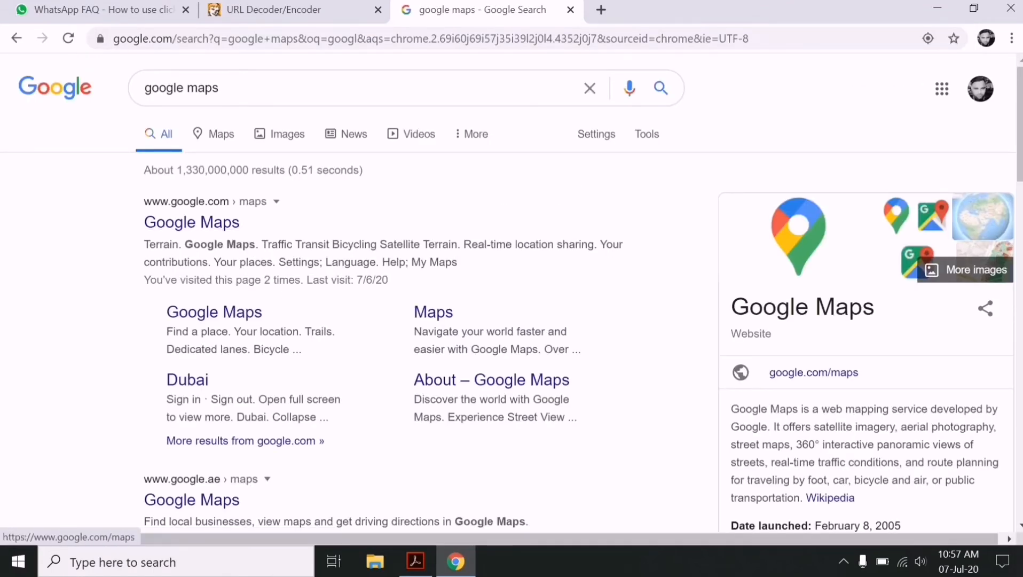
{"action": "left_click", "coordinate": [192, 223]}
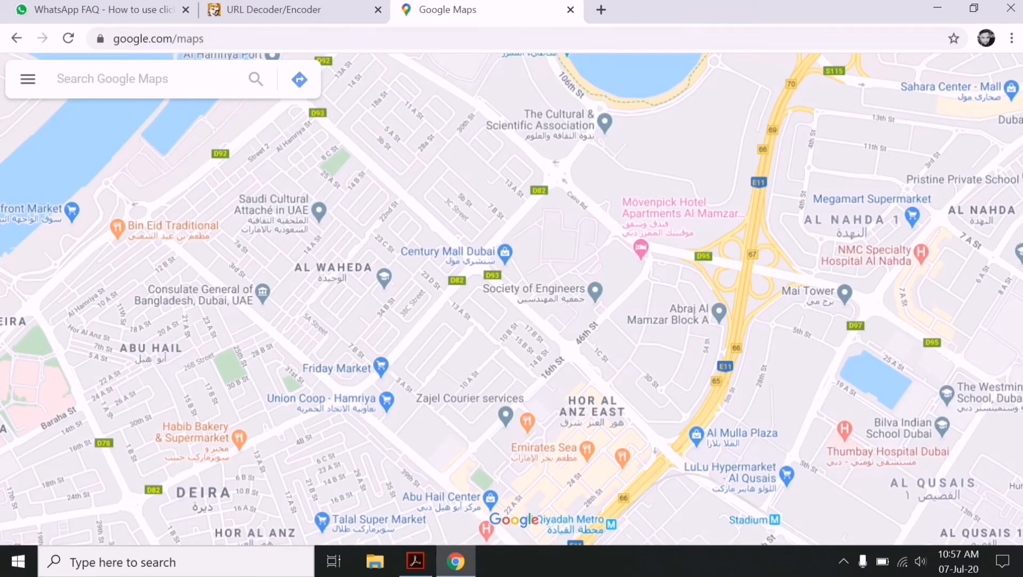
- Find Orchid Agencies on Google Maps, copy its place URL, and return to Acrobat
{"action": "type", "text": "orchi"}
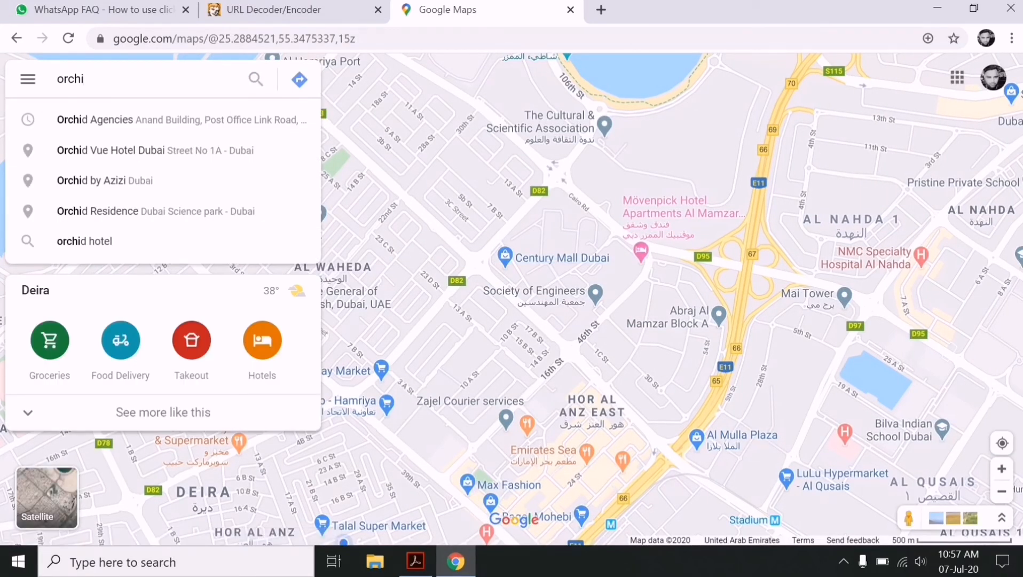
{"action": "left_click", "coordinate": [160, 119]}
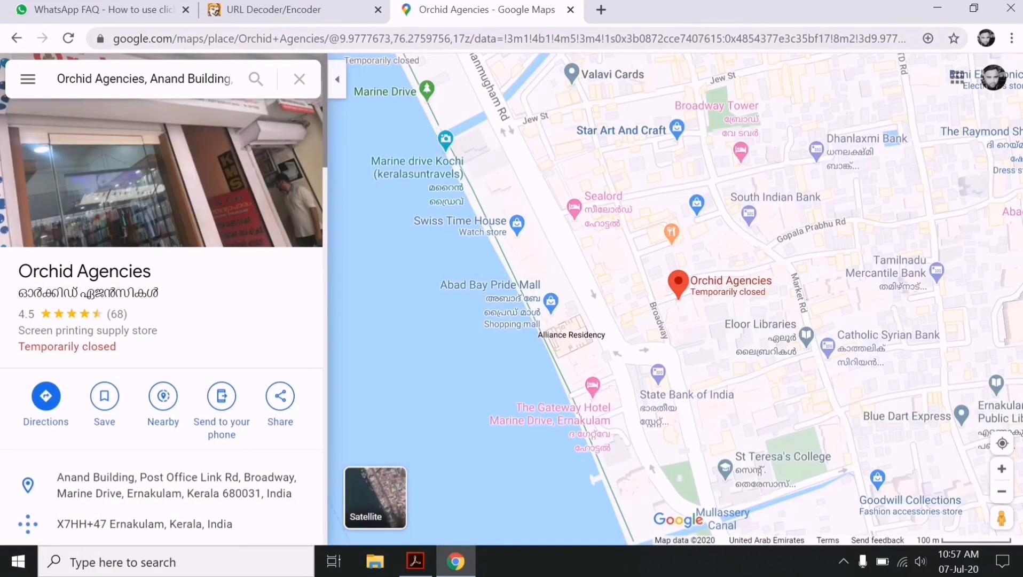
{"action": "left_click", "coordinate": [427, 38]}
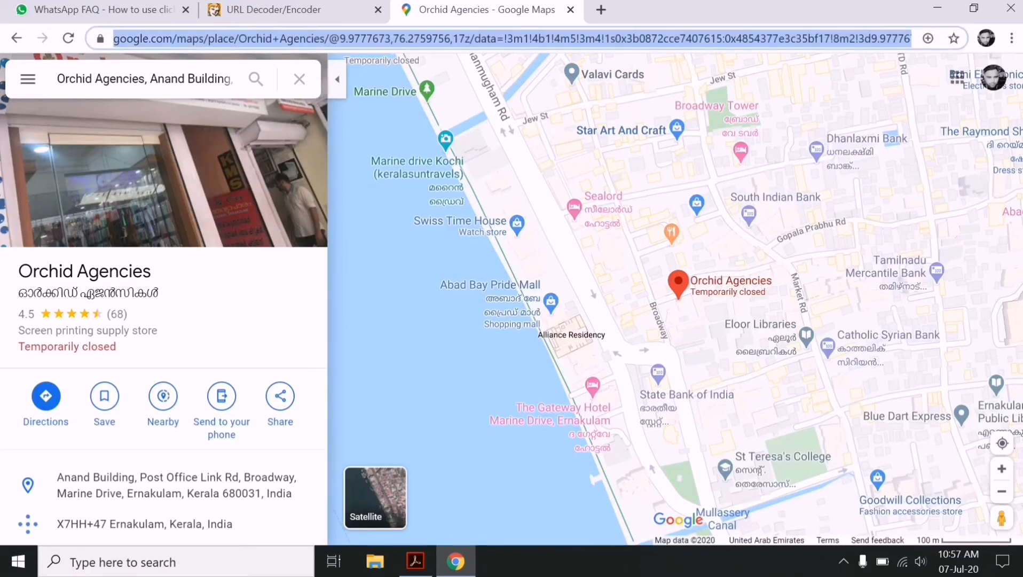
{"action": "right_click", "coordinate": [192, 38]}
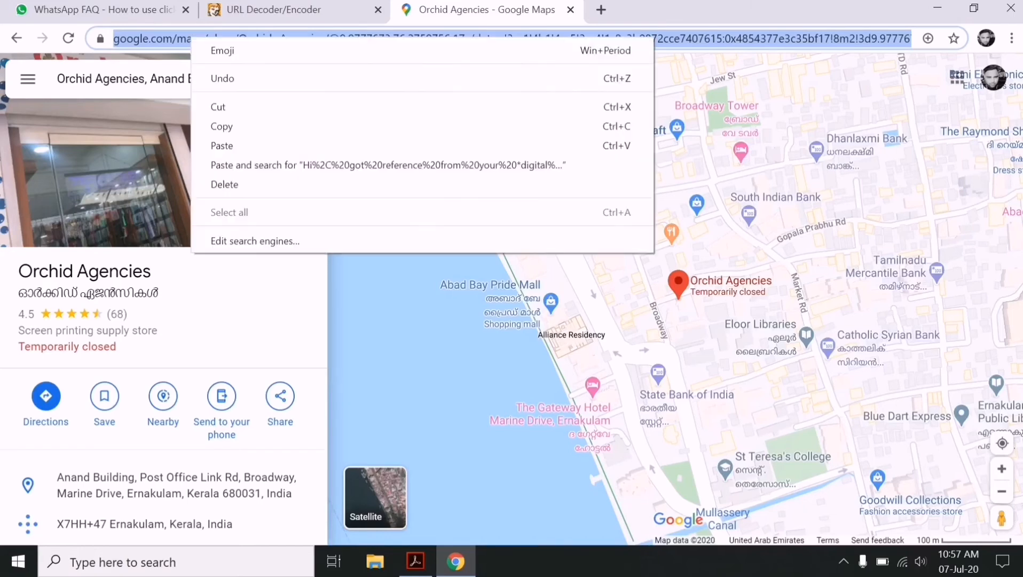
{"action": "left_click", "coordinate": [224, 126]}
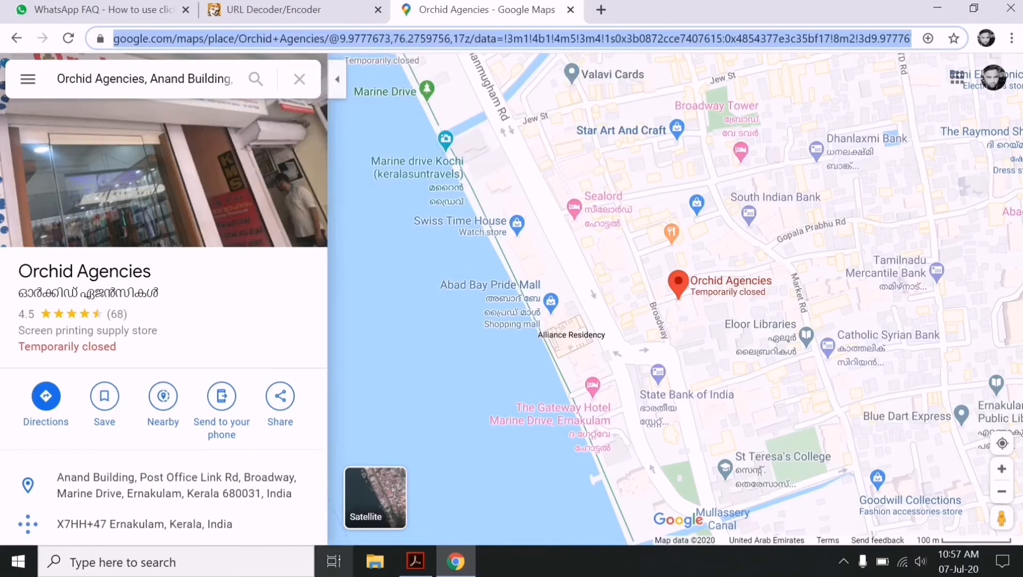
{"action": "left_click", "coordinate": [415, 560]}
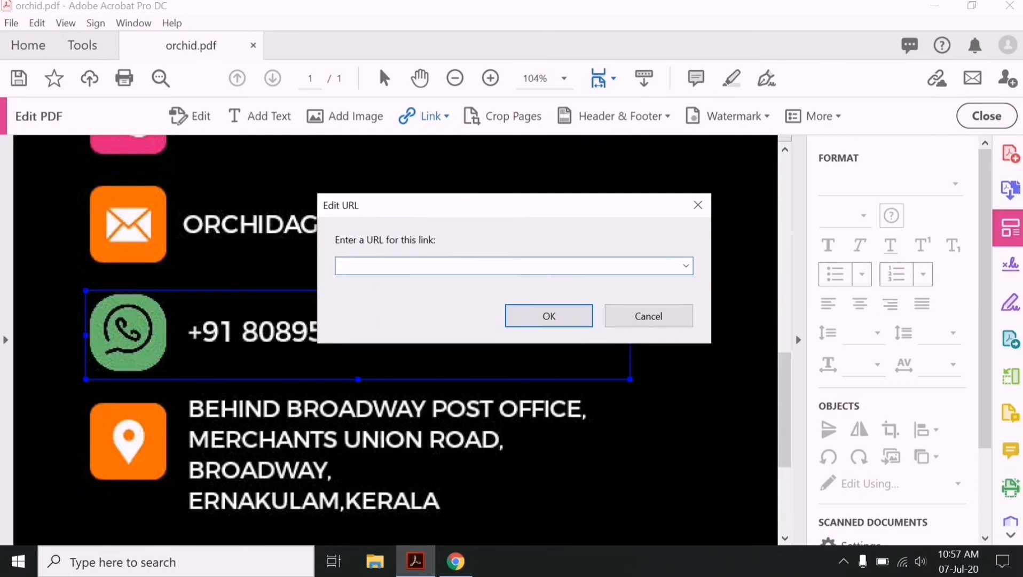
- Paste the Orchid Agencies Maps URL into the address link and confirm it
{"action": "right_click", "coordinate": [377, 265]}
{"action": "left_click", "coordinate": [411, 326]}
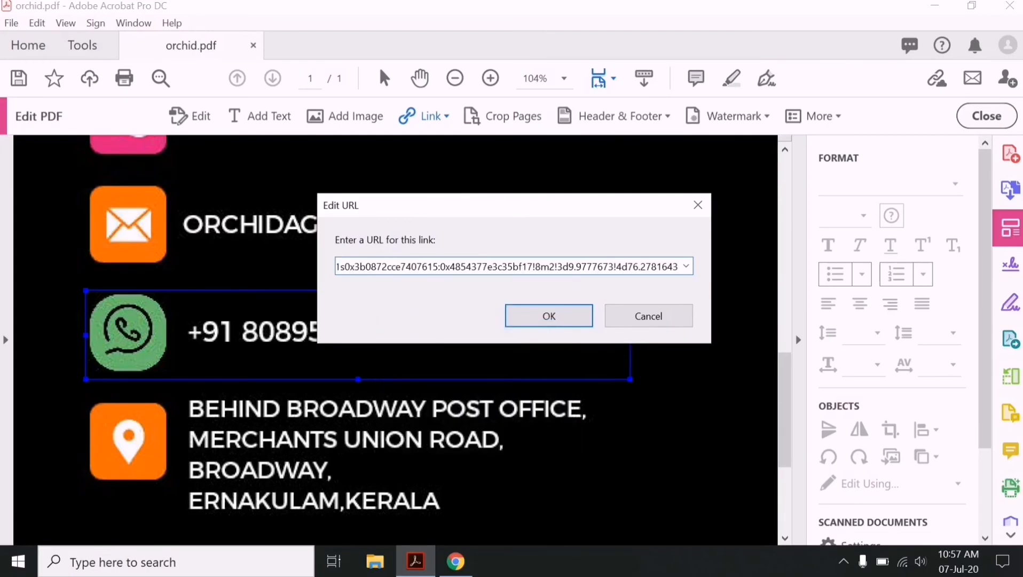
{"action": "key", "text": "Return"}
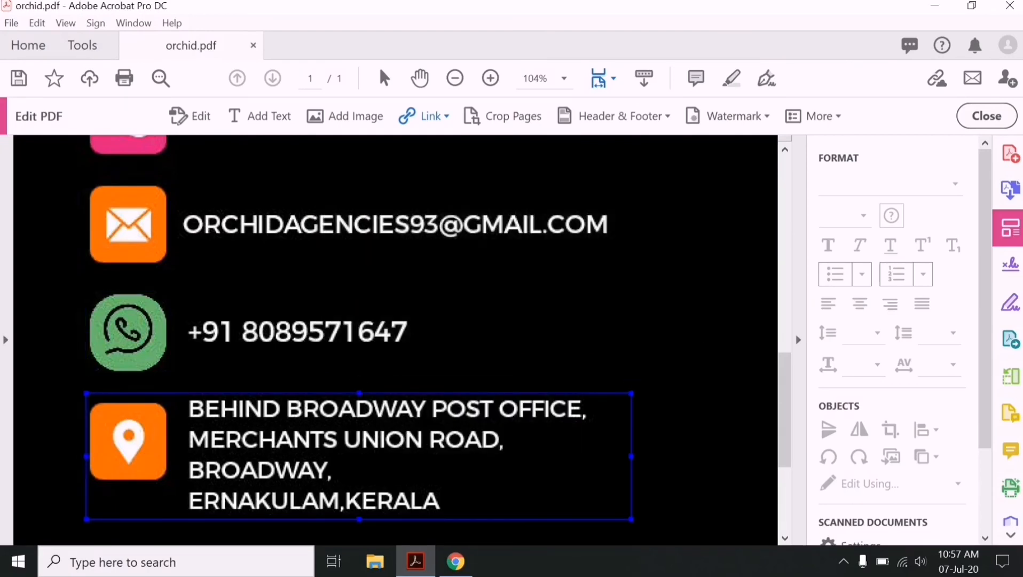
{"action": "scroll", "coordinate": [395, 340], "scroll_direction": "down", "scroll_amount": 5}
{"action": "scroll", "coordinate": [395, 340], "scroll_direction": "up", "scroll_amount": 3}
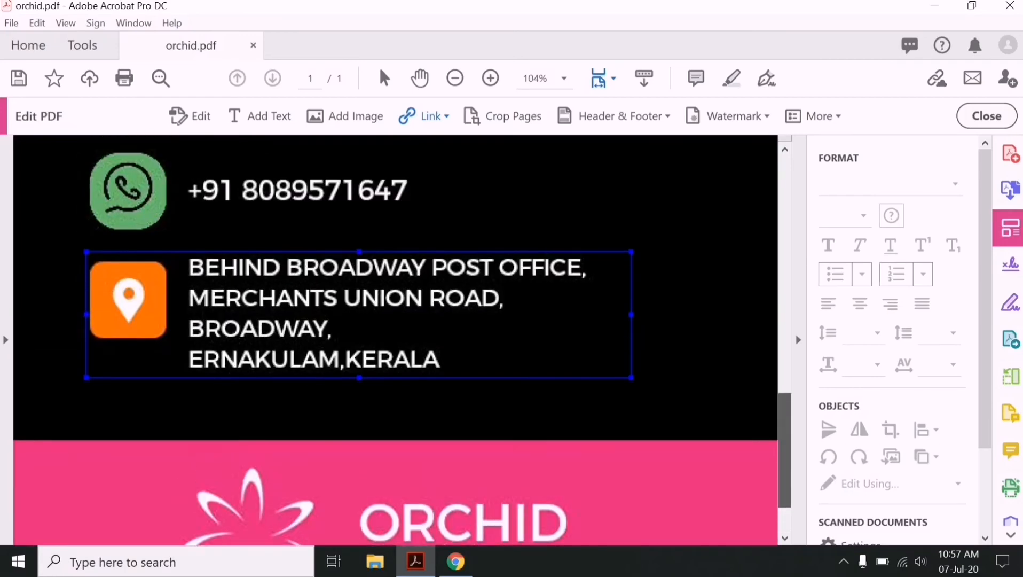
{"action": "scroll", "coordinate": [395, 339], "scroll_direction": "down", "scroll_amount": 3}
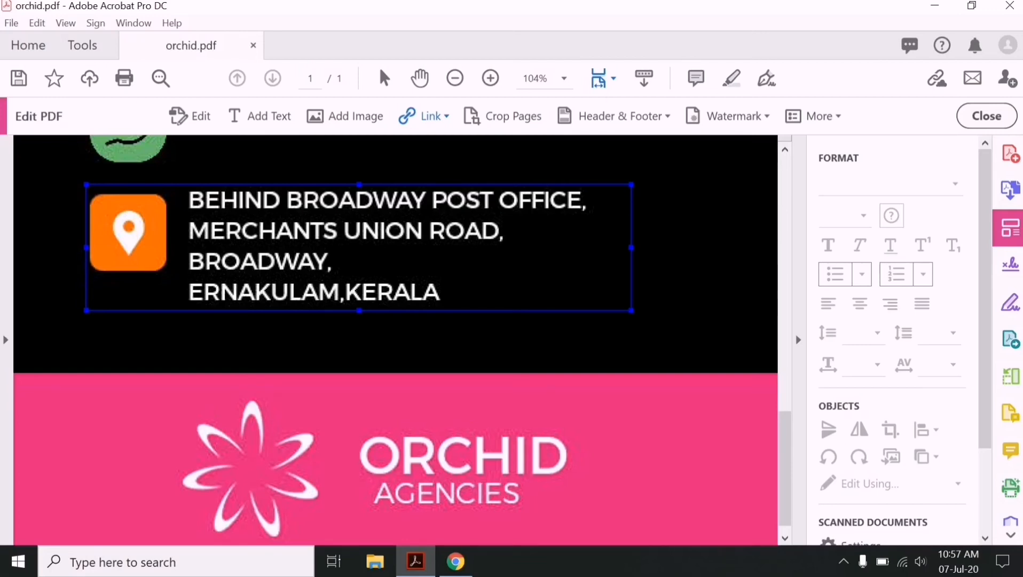
{"action": "scroll", "coordinate": [395, 337], "scroll_direction": "up", "scroll_amount": 3}
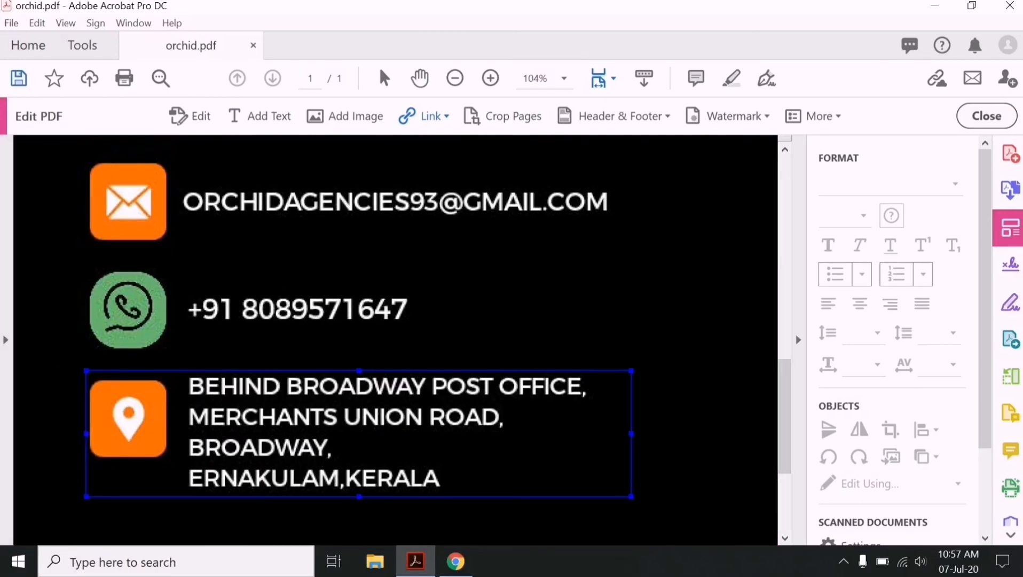
- Save the linked card to the Desktop as 'orchid click.pdf'
{"action": "left_click", "coordinate": [12, 23]}
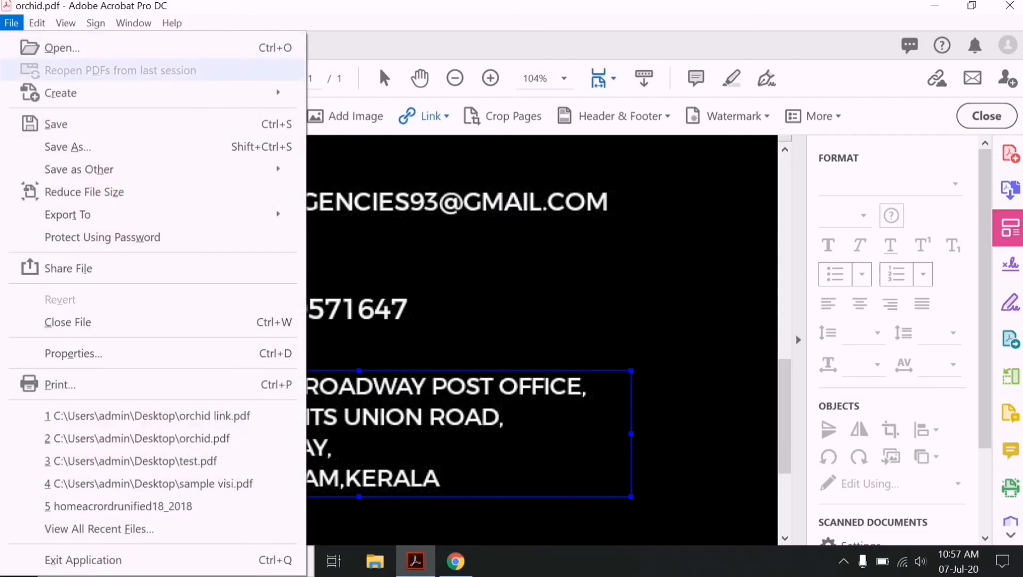
{"action": "key", "text": "Return"}
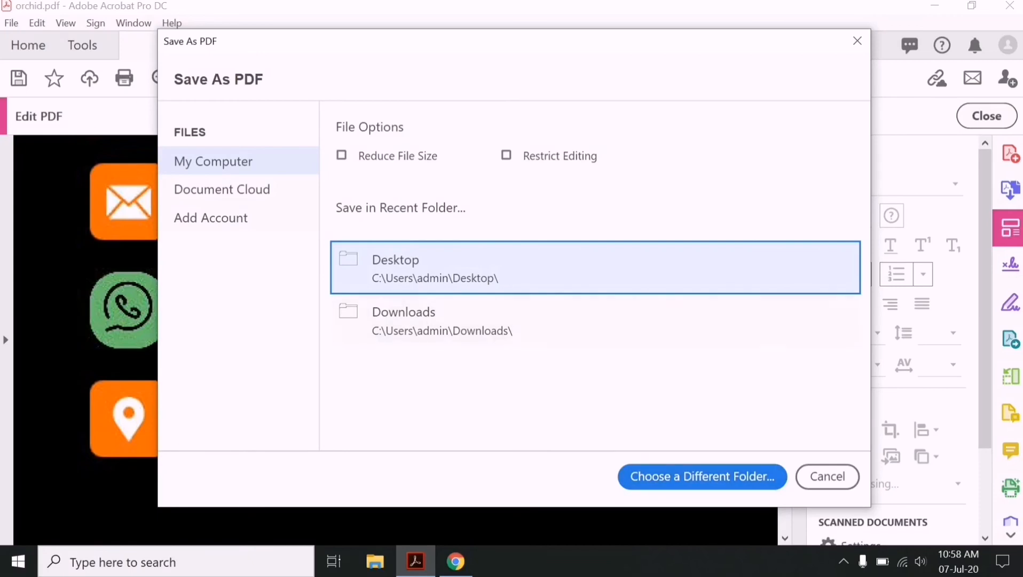
{"action": "key", "text": "Return"}
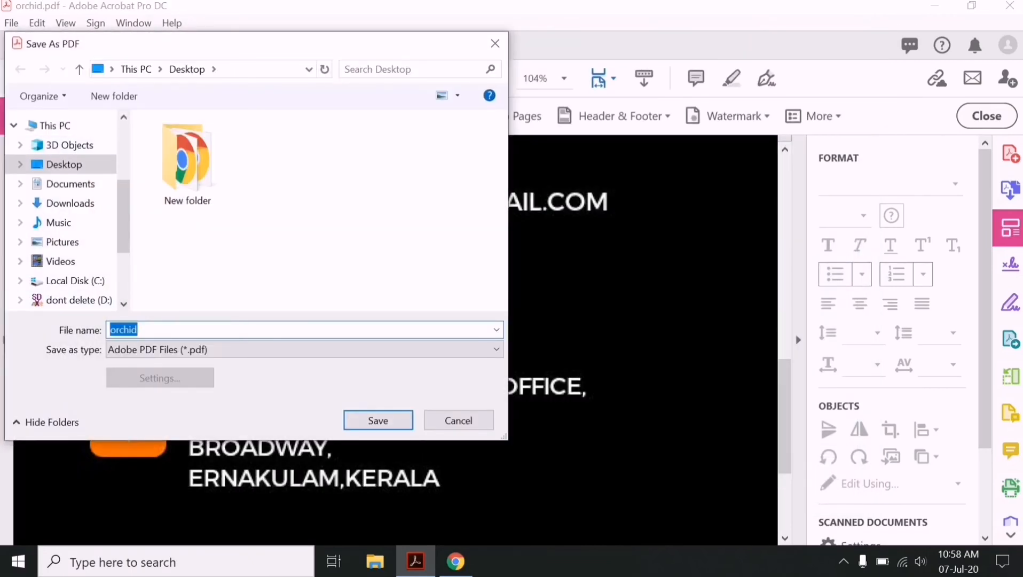
{"action": "left_click", "coordinate": [138, 329]}
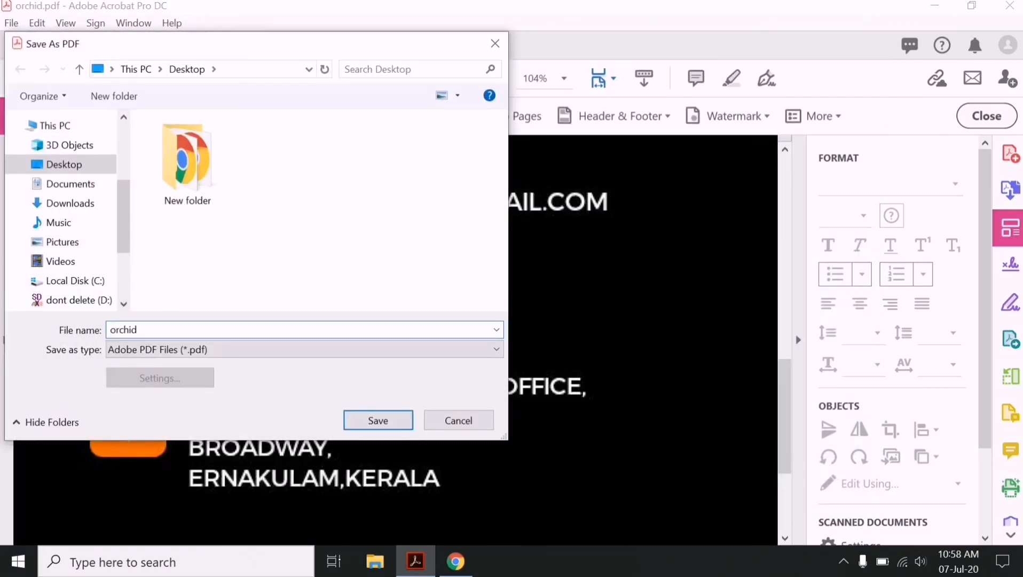
{"action": "type", "text": "click"}
{"action": "key", "text": "Return"}
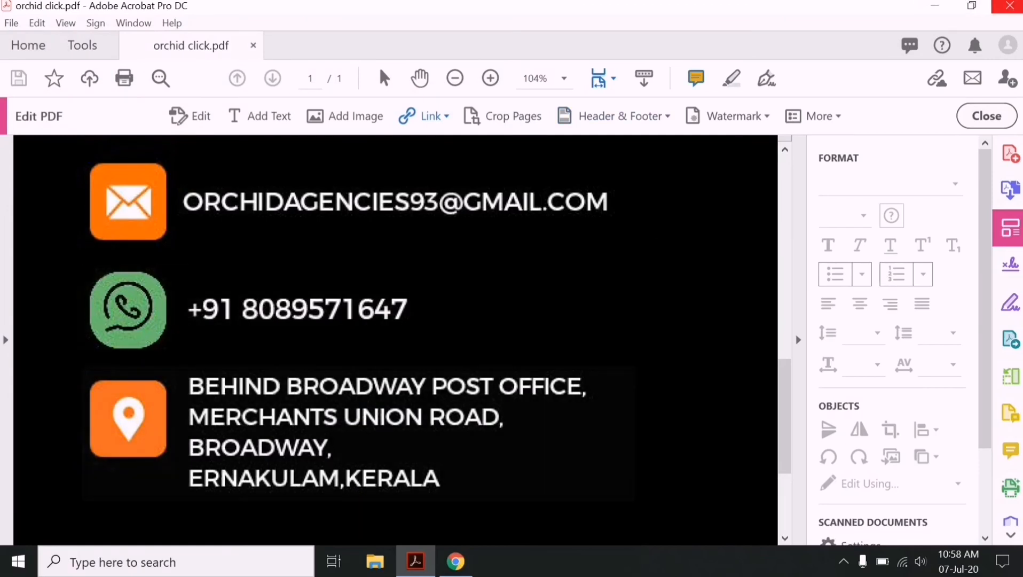
- Close Acrobat and Chrome, then reopen orchid click.pdf from the desktop
{"action": "left_click", "coordinate": [1009, 6]}
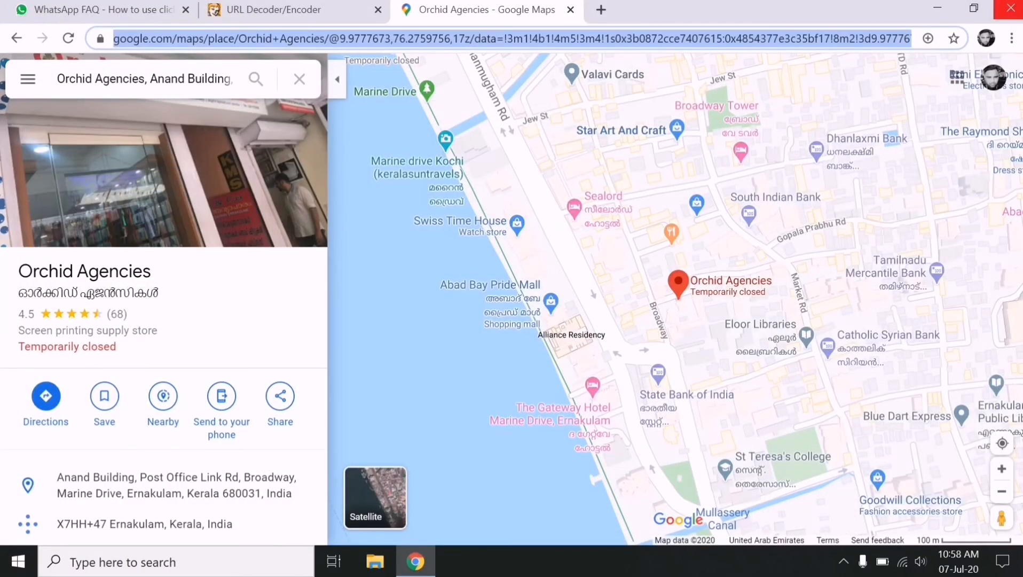
{"action": "left_click", "coordinate": [1009, 6]}
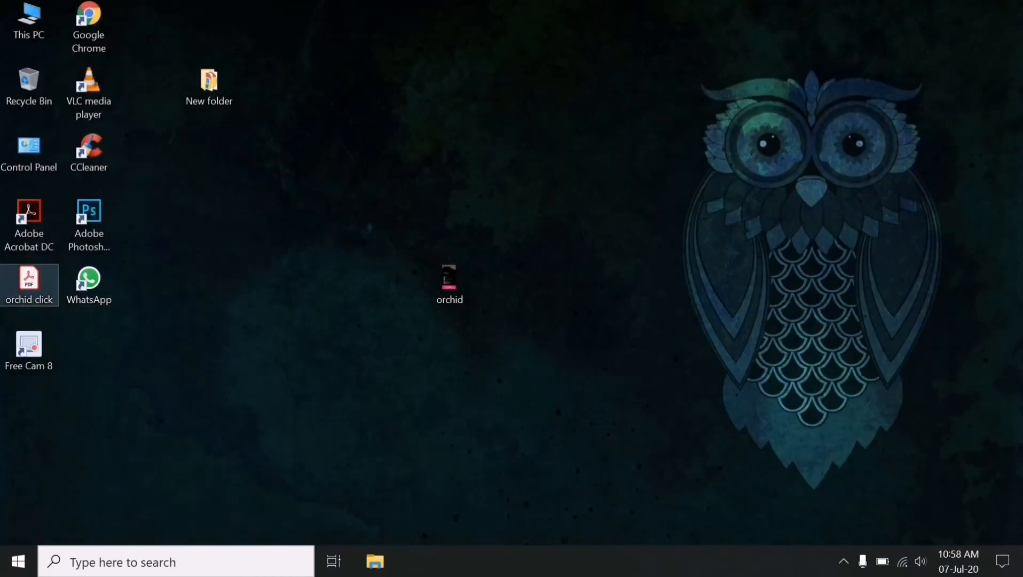
{"action": "double_click", "coordinate": [29, 283]}
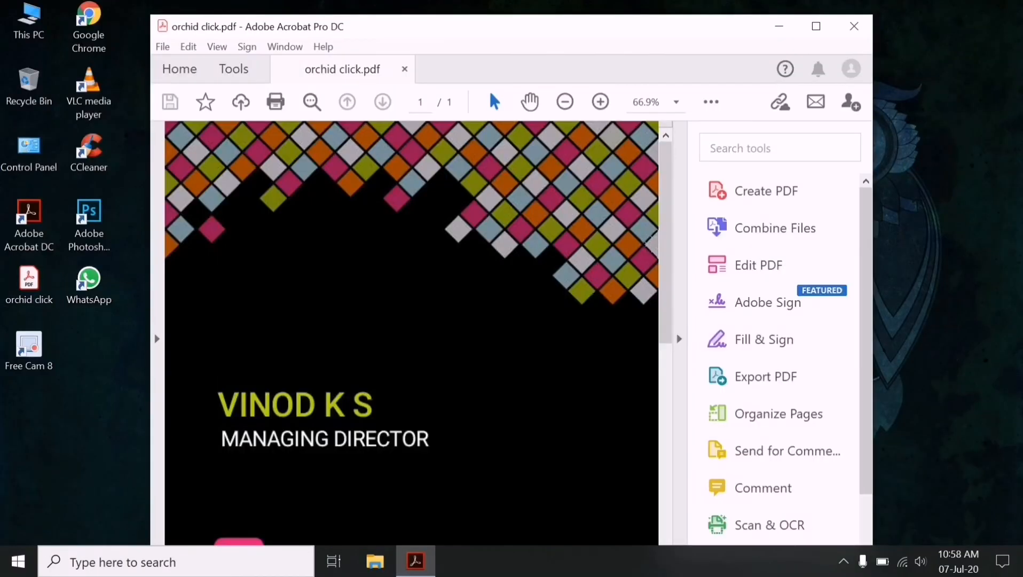
{"action": "scroll", "coordinate": [411, 331], "scroll_direction": "down", "scroll_amount": 5}
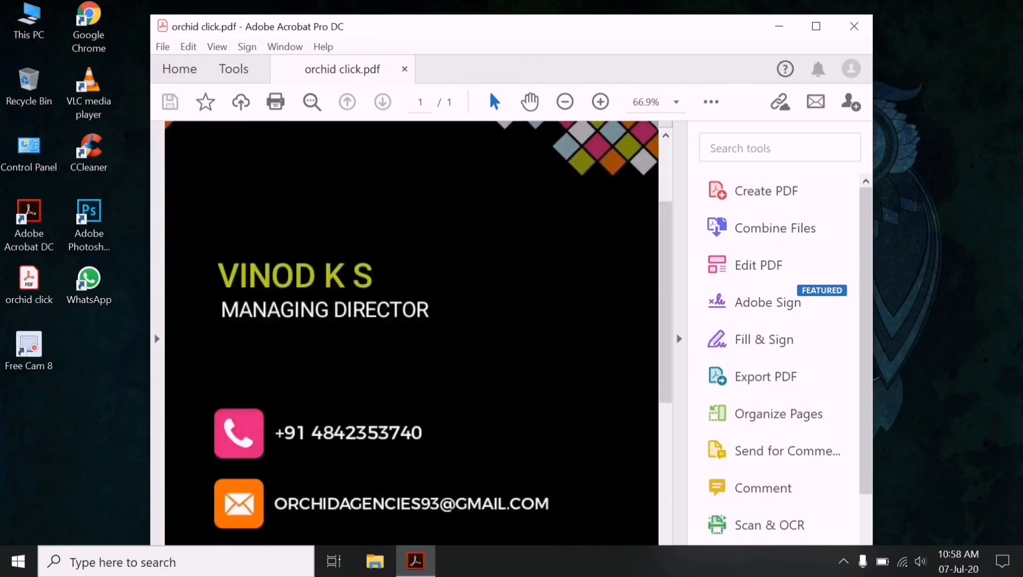
{"action": "scroll", "coordinate": [411, 331], "scroll_direction": "down", "scroll_amount": 1}
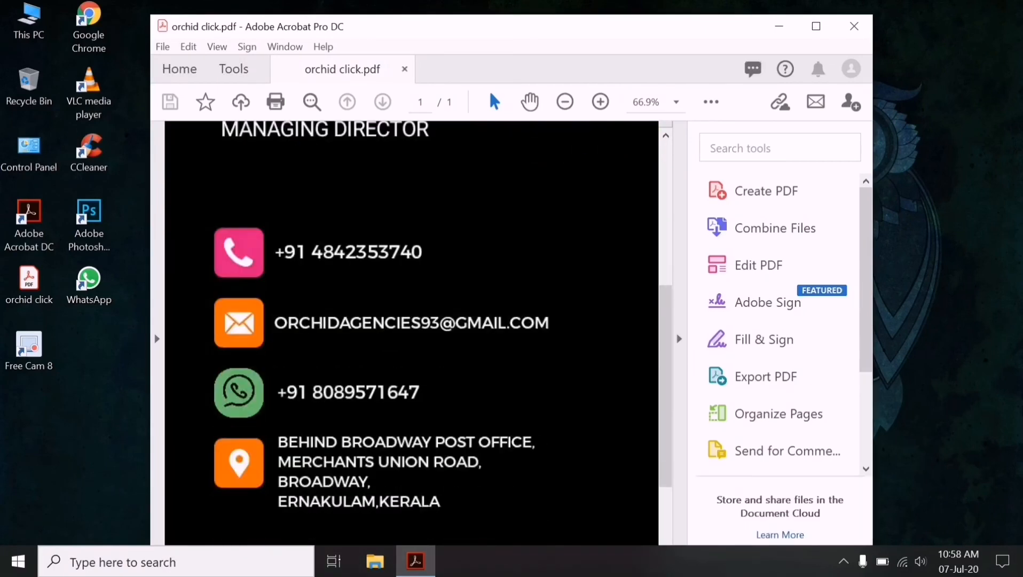
- Test the card's phone and email links, dismissing the warning and mail prompts
{"action": "left_click", "coordinate": [347, 252]}
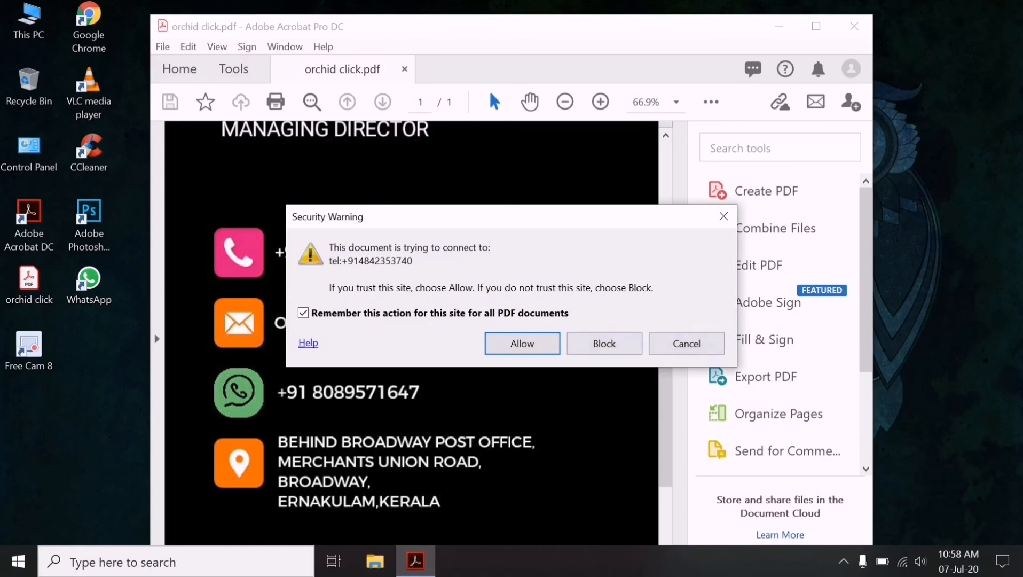
{"action": "left_click", "coordinate": [687, 344]}
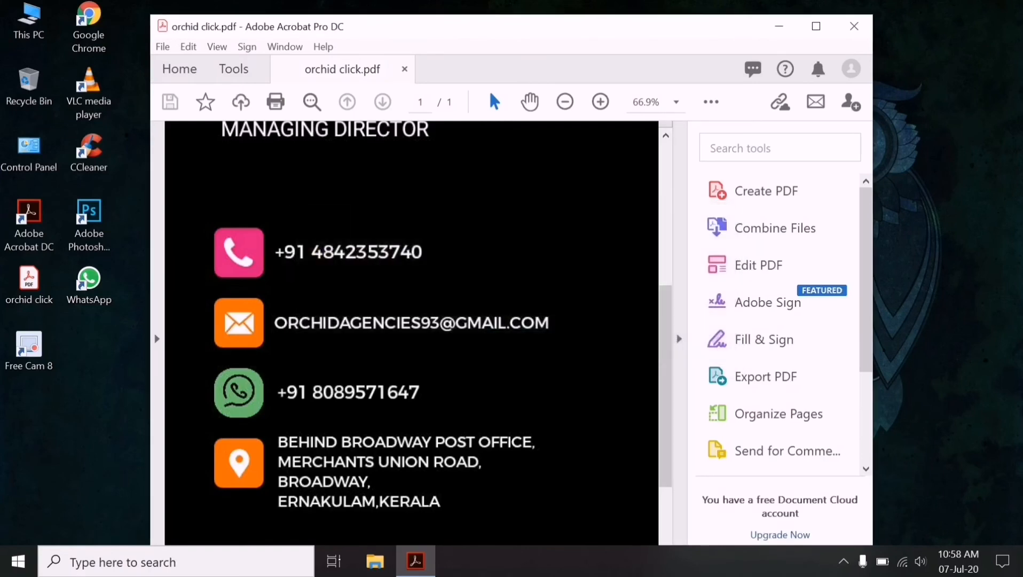
{"action": "left_click", "coordinate": [411, 323]}
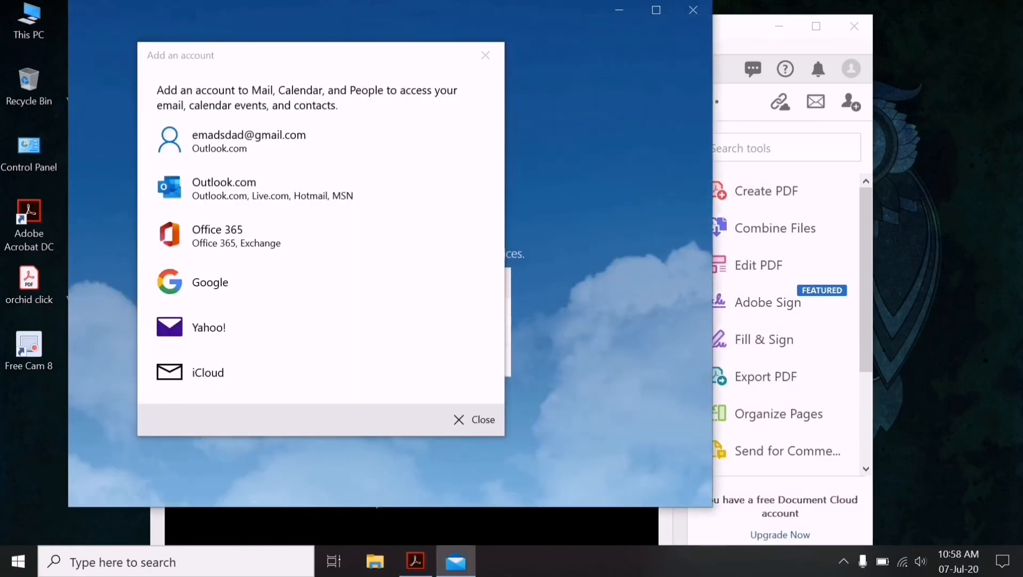
{"action": "left_click", "coordinate": [474, 419]}
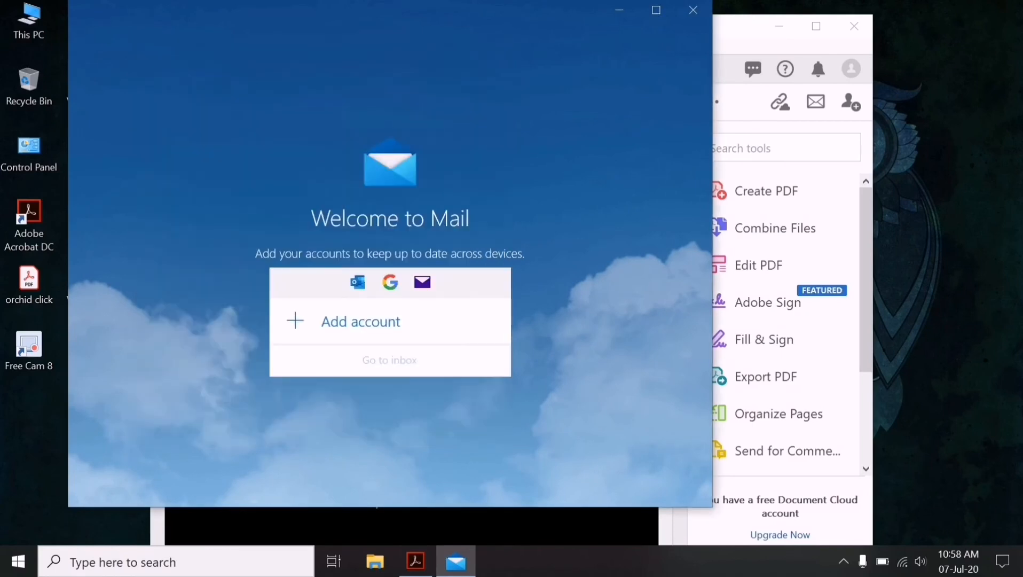
{"action": "left_click", "coordinate": [693, 10]}
- Test the WhatsApp and address map links, closing the page and warning
{"action": "left_click", "coordinate": [385, 395]}
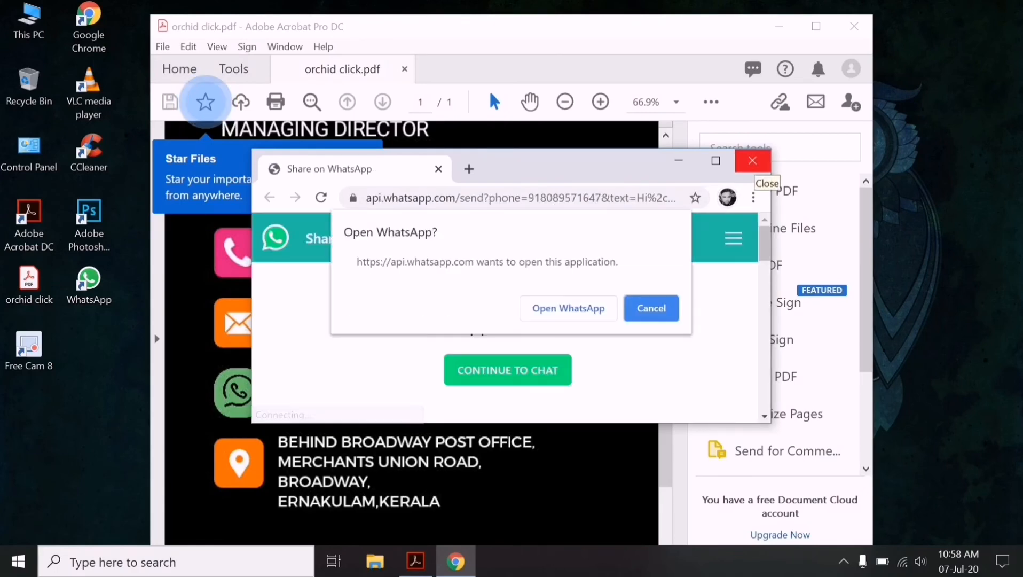
{"action": "left_click", "coordinate": [753, 161]}
{"action": "left_click", "coordinate": [388, 472]}
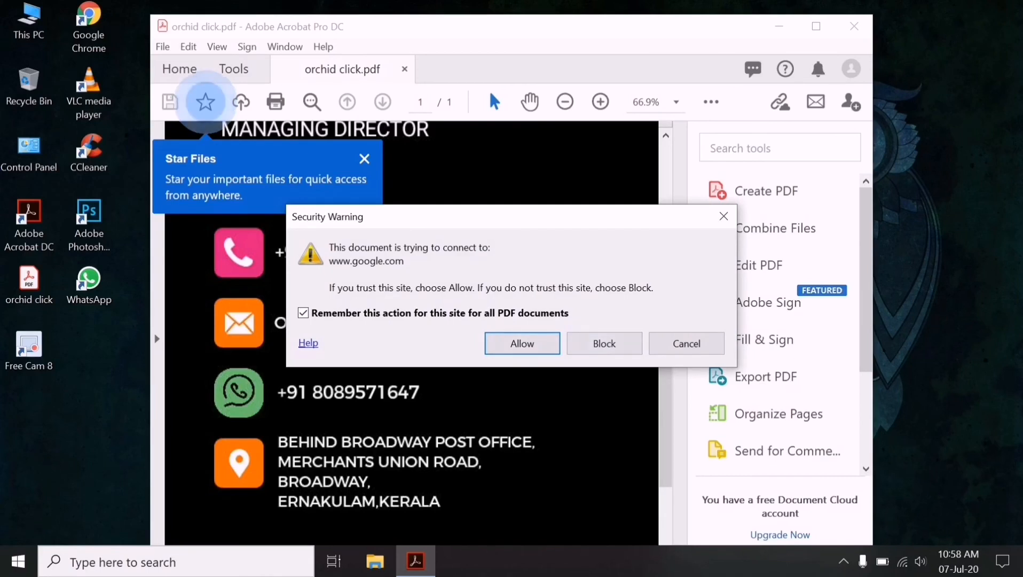
{"action": "left_click", "coordinate": [723, 216]}
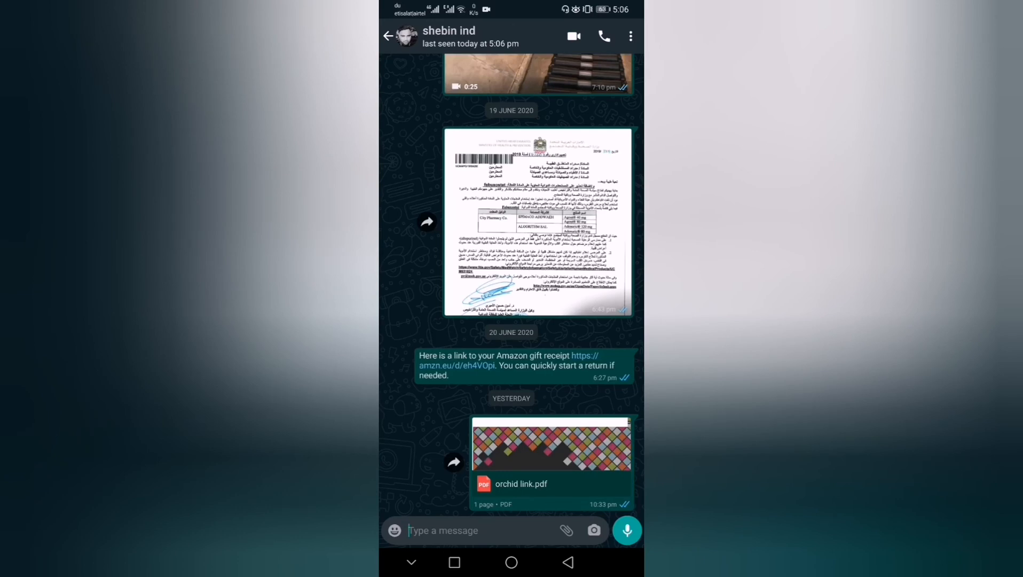
- Open orchid link.pdf from the WhatsApp chat and test its phone link
{"action": "left_click", "coordinate": [552, 463]}
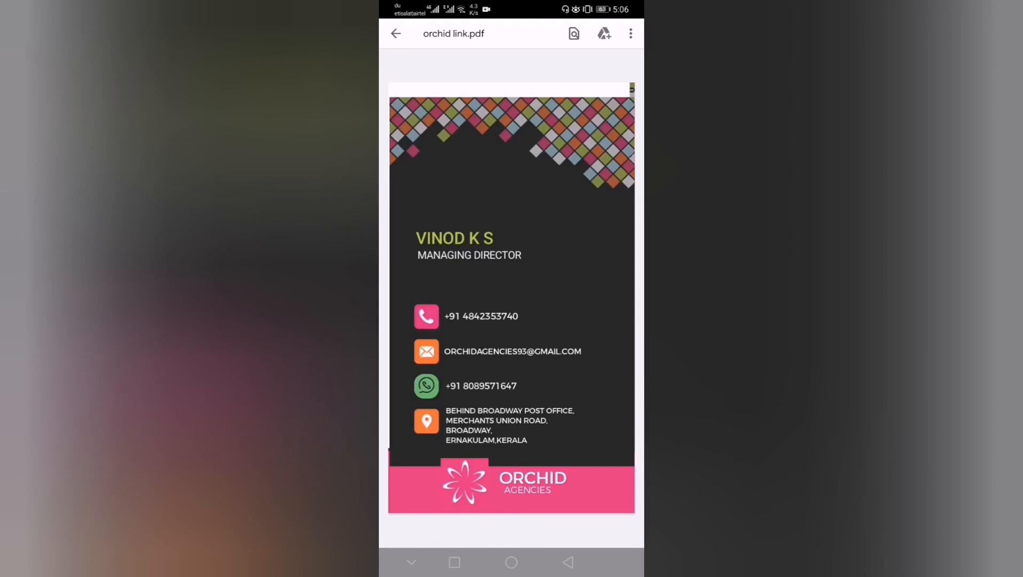
{"action": "left_click", "coordinate": [503, 317]}
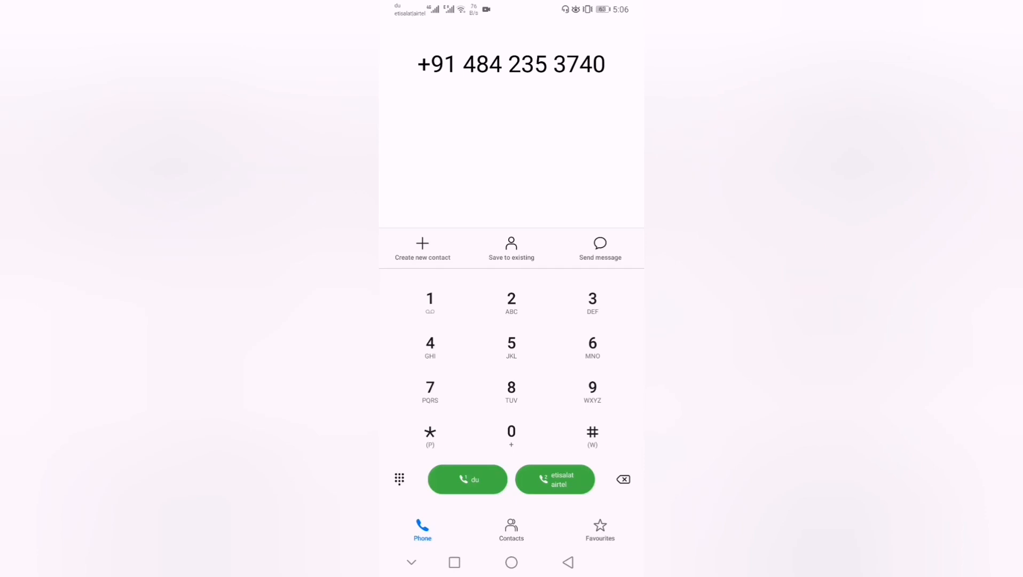
{"action": "left_click", "coordinate": [454, 562]}
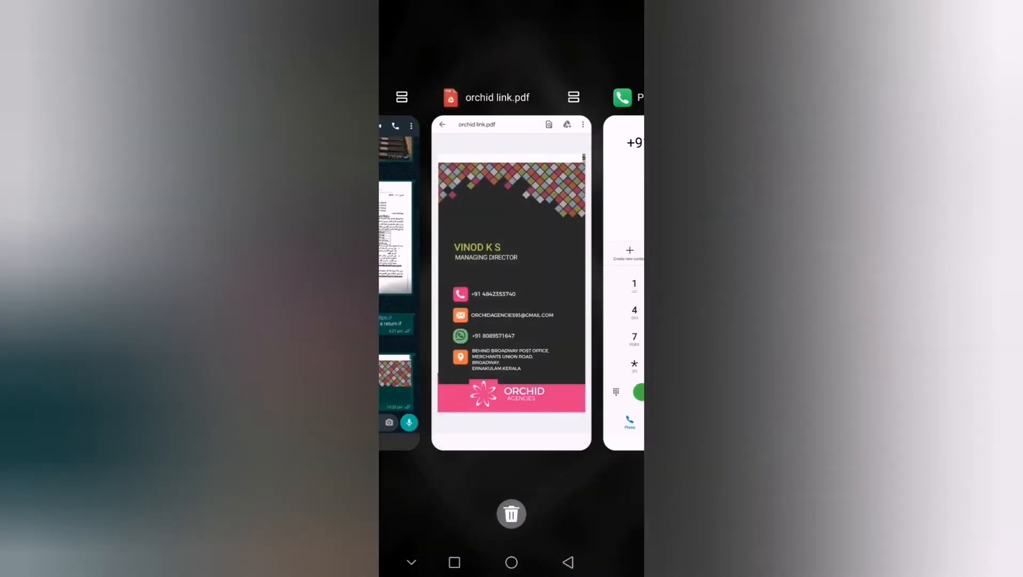
{"action": "left_click", "coordinate": [511, 274]}
- Test the PDF's email link, then its WhatsApp link, returning via Recents
{"action": "left_click", "coordinate": [530, 352]}
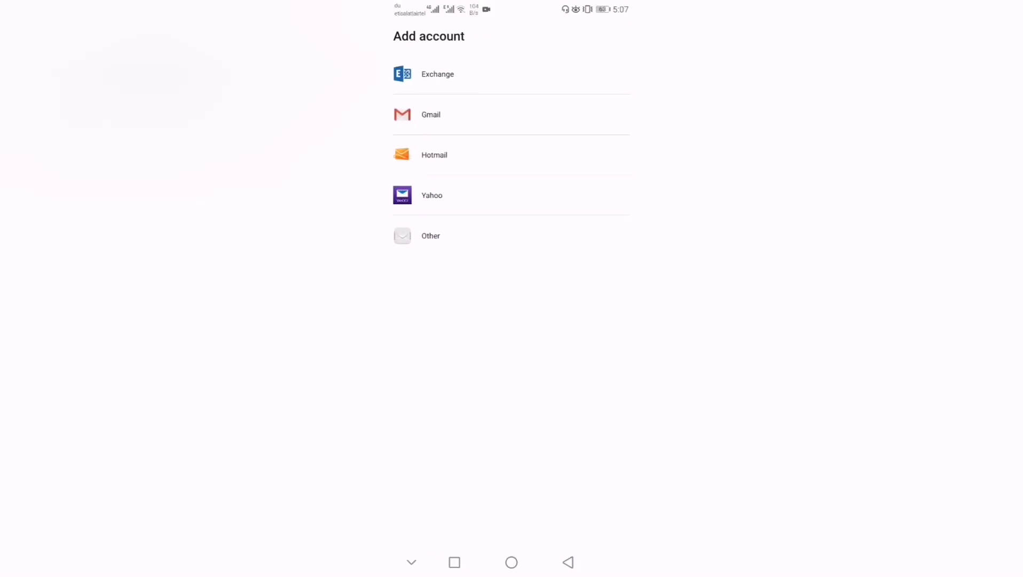
{"action": "left_click", "coordinate": [454, 562]}
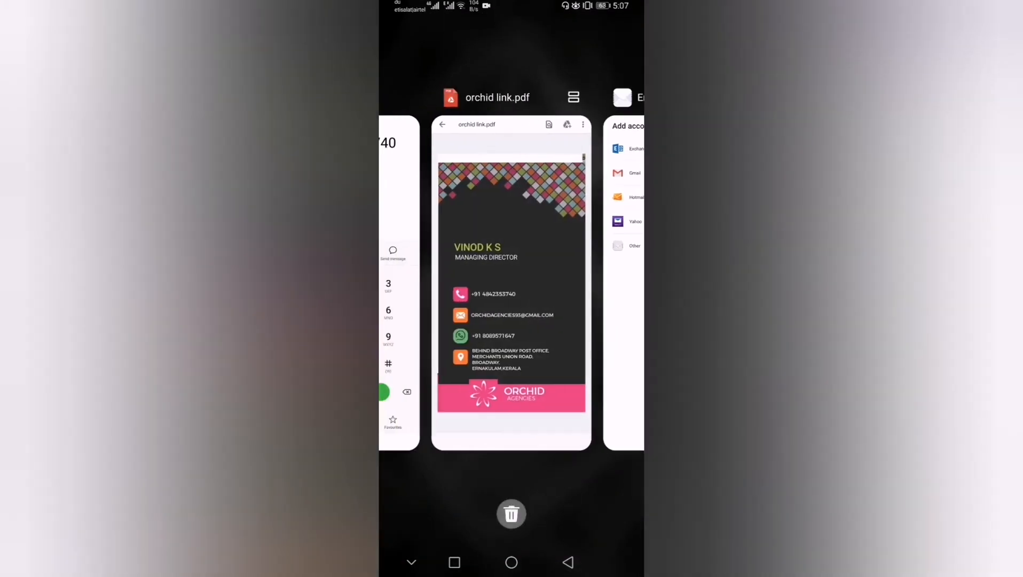
{"action": "left_click", "coordinate": [511, 267]}
{"action": "left_click", "coordinate": [497, 382]}
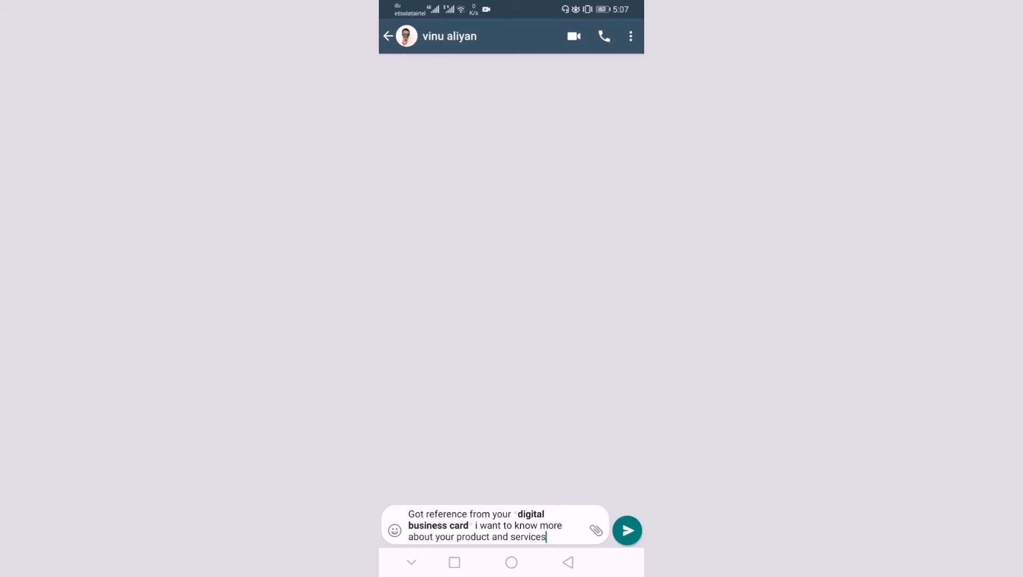
- Back in the PDF, tap the address to show Orchid Agencies in Google Maps, then return
{"action": "left_click", "coordinate": [455, 562]}
{"action": "left_click", "coordinate": [538, 358]}
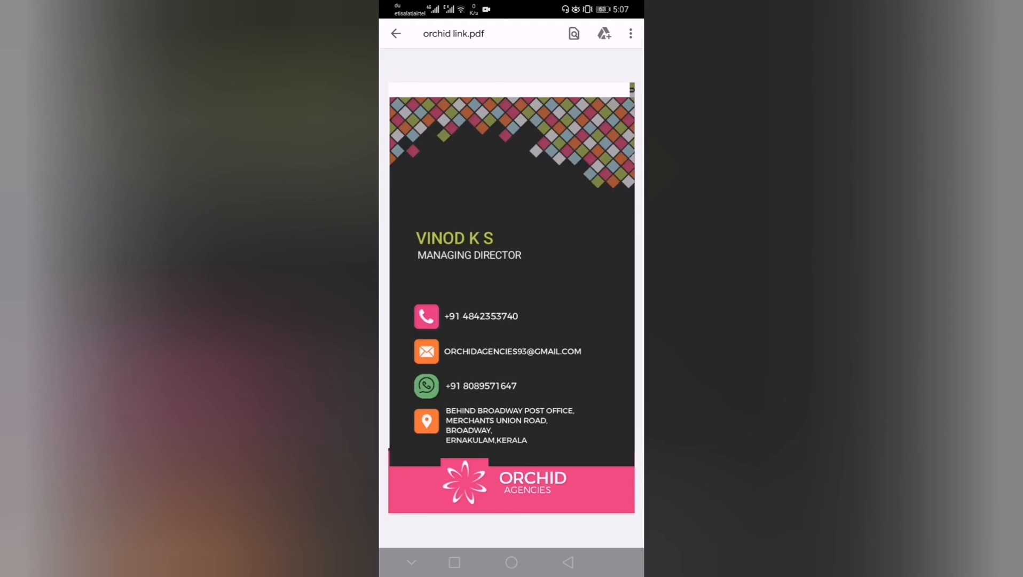
{"action": "left_click", "coordinate": [513, 420]}
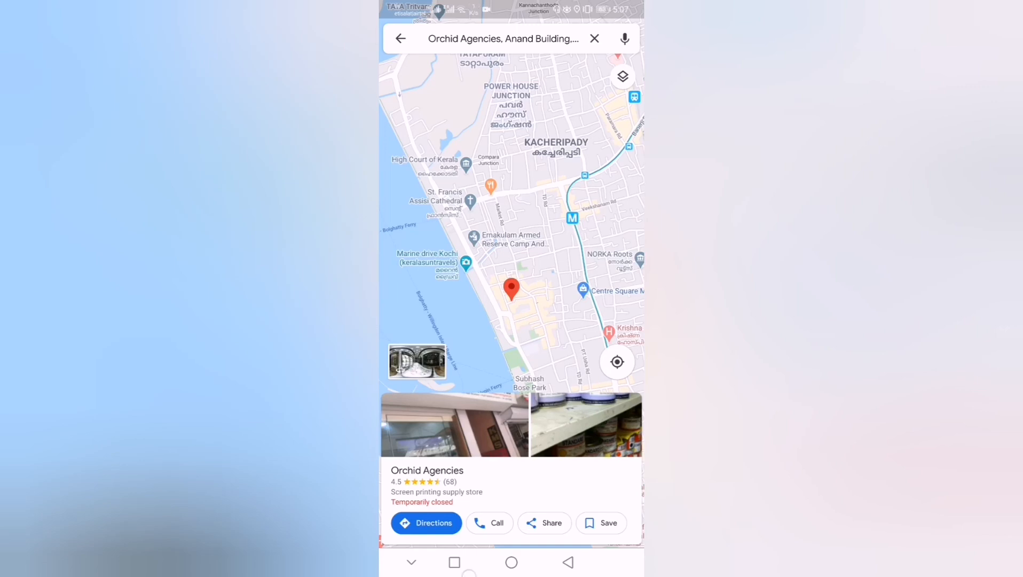
{"action": "left_click", "coordinate": [454, 561]}
{"action": "left_click", "coordinate": [544, 389]}
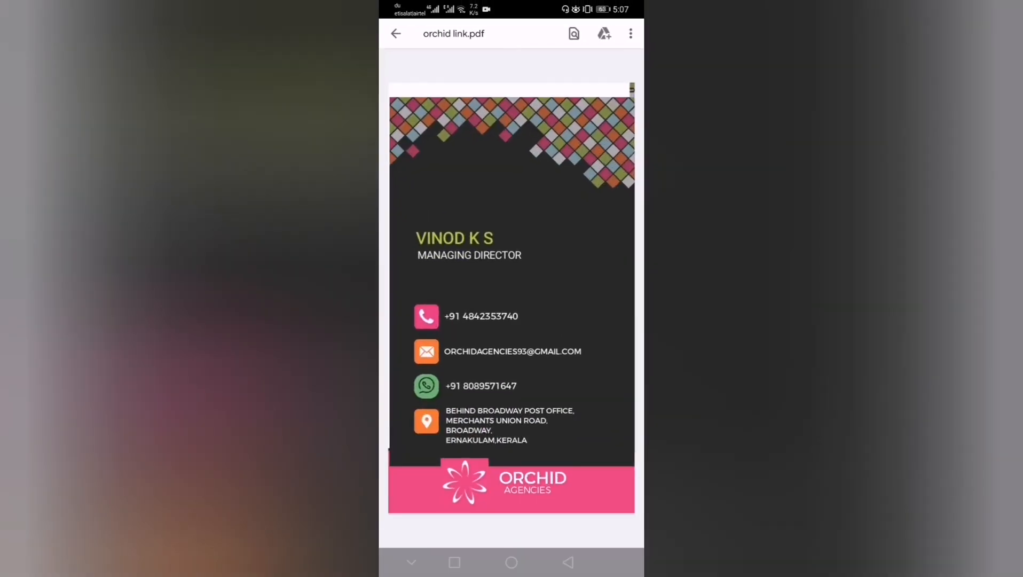